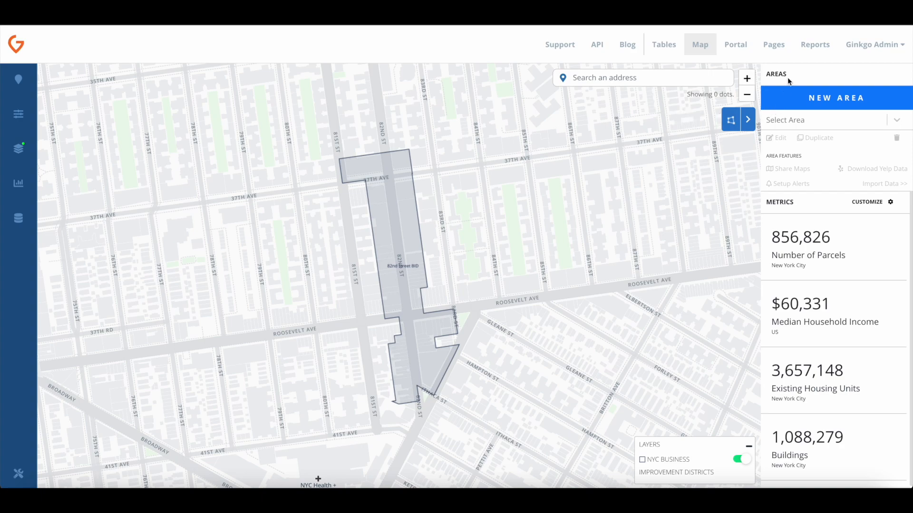
- Apply the saved area "[Default] 82nd Street BID" to the map
{"action": "left_click_drag", "start_coordinate": [790, 73], "coordinate": [767, 73]}
{"action": "left_click", "coordinate": [803, 122]}
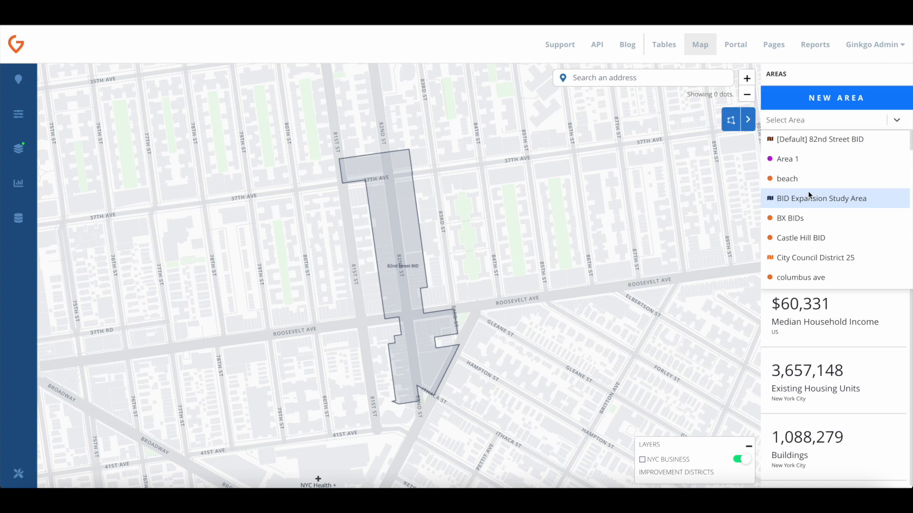
{"action": "left_click", "coordinate": [825, 141]}
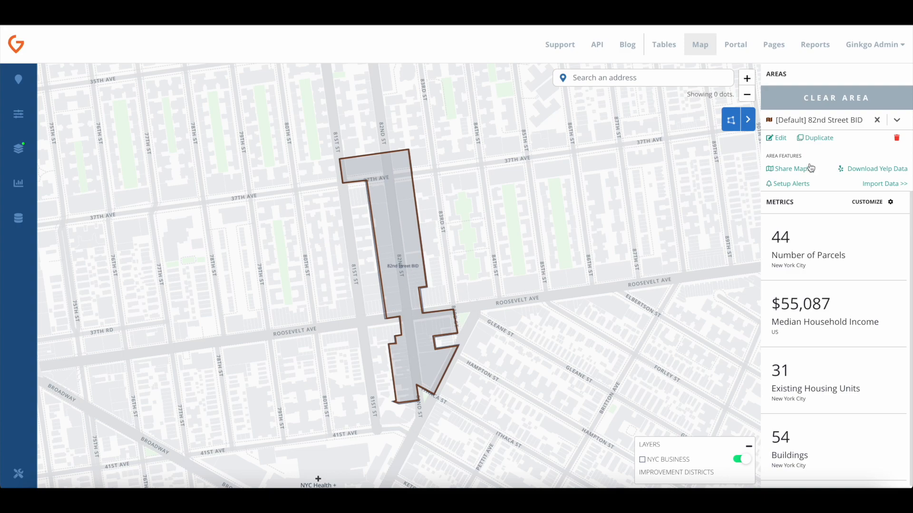
- Clear the current area and select the saved 82nd Street BID area again
{"action": "left_click", "coordinate": [838, 101]}
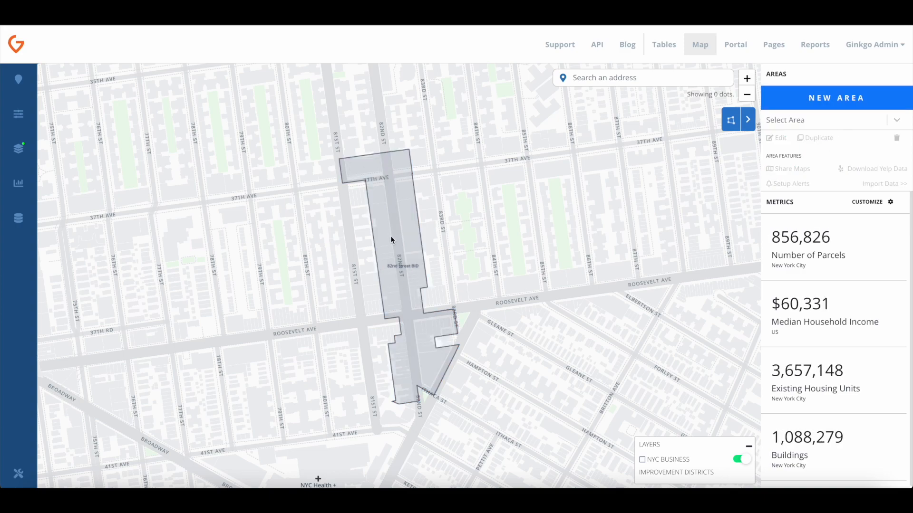
{"action": "left_click", "coordinate": [806, 125]}
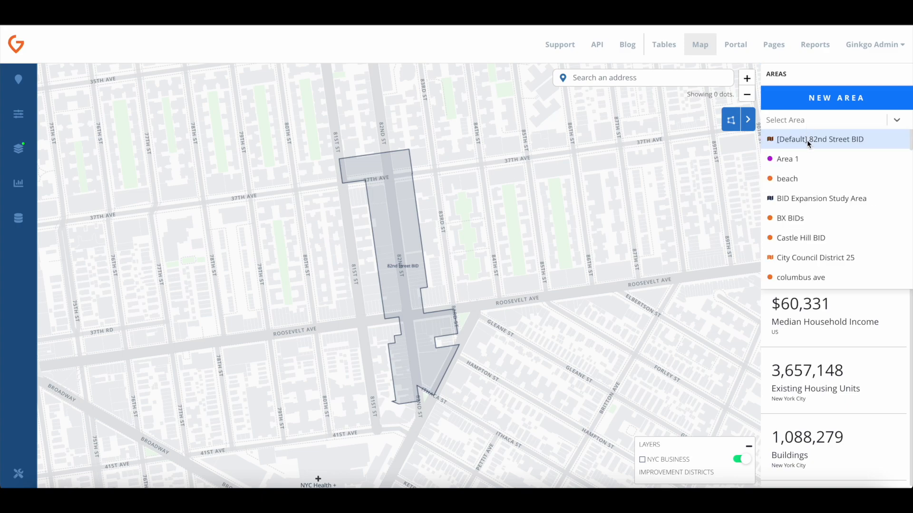
{"action": "left_click", "coordinate": [807, 140]}
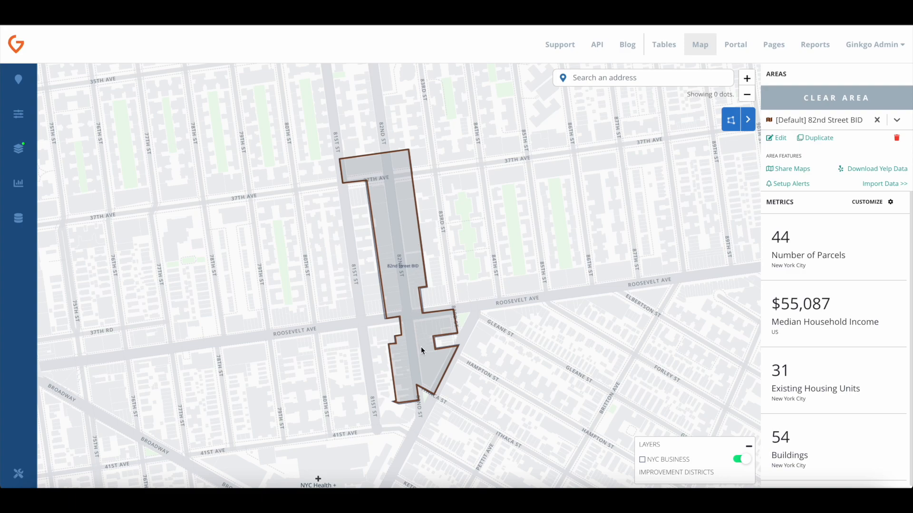
- Turn on the Current NYC Parcels map layer from the Property category
{"action": "left_click", "coordinate": [18, 149]}
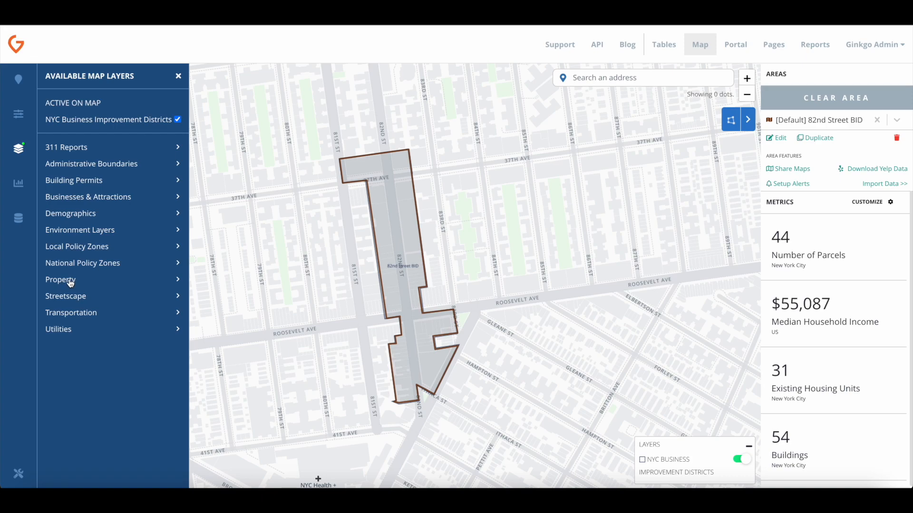
{"action": "left_click", "coordinate": [71, 281]}
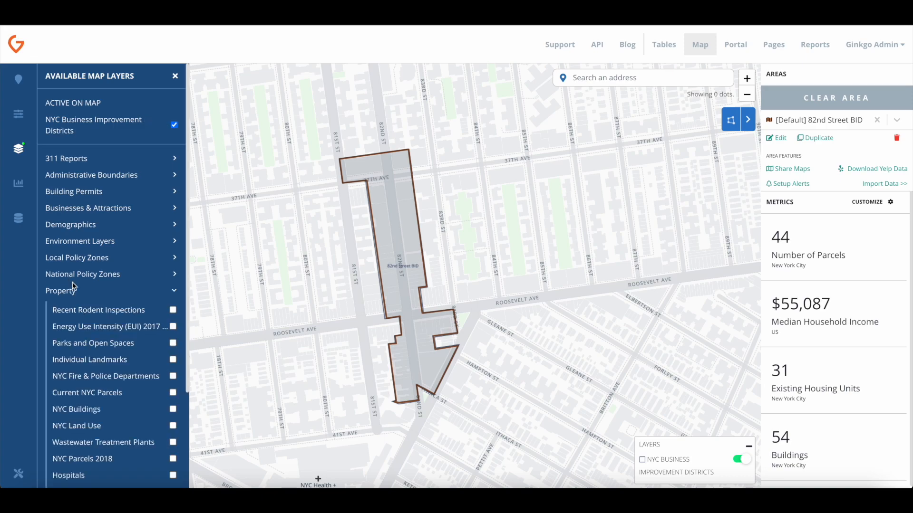
{"action": "left_click", "coordinate": [92, 396]}
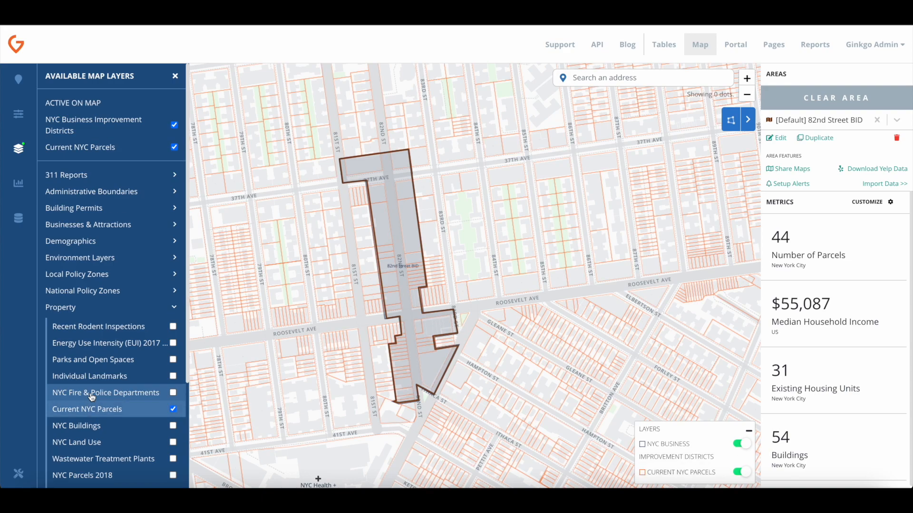
- Clear the area and reapply the default 82nd Street BID area to limit the parcels layer to its boundary
{"action": "left_click", "coordinate": [838, 98]}
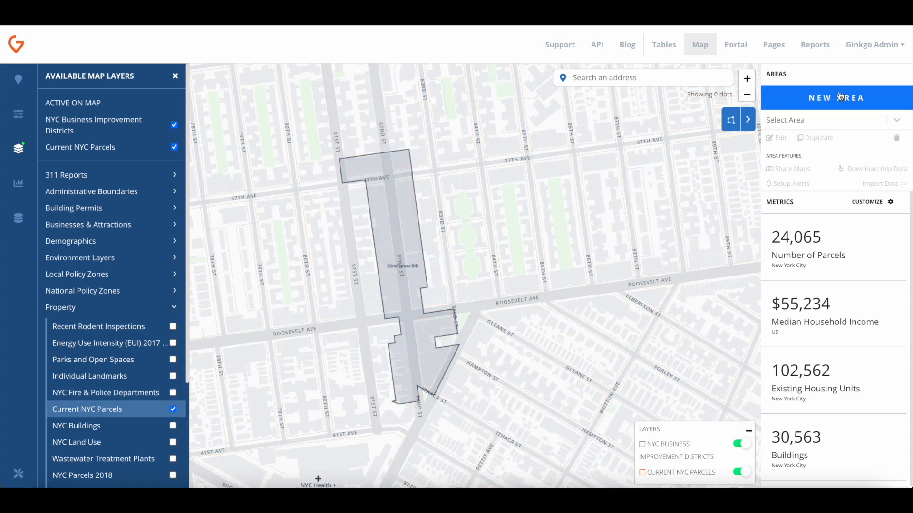
{"action": "left_click", "coordinate": [822, 122]}
{"action": "left_click", "coordinate": [819, 139]}
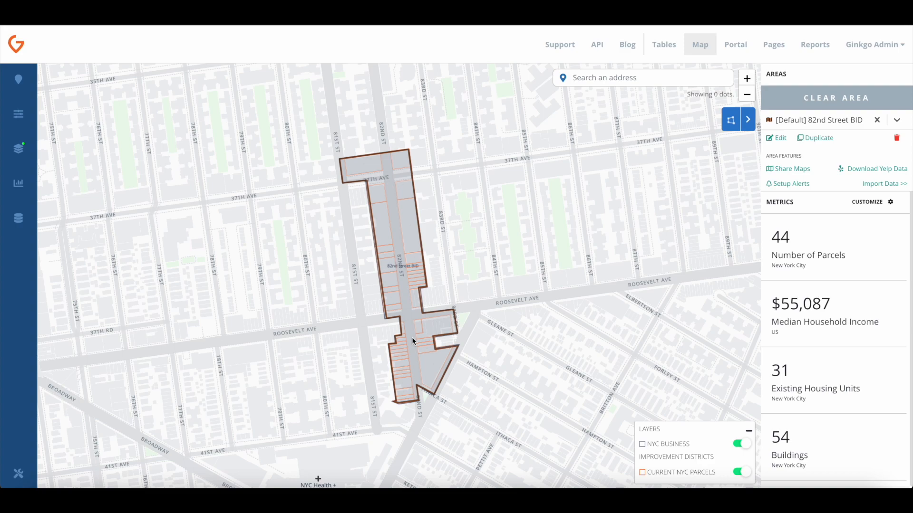
- Filter the map to Properties records and display them as shapes instead of dots
{"action": "left_click", "coordinate": [19, 114]}
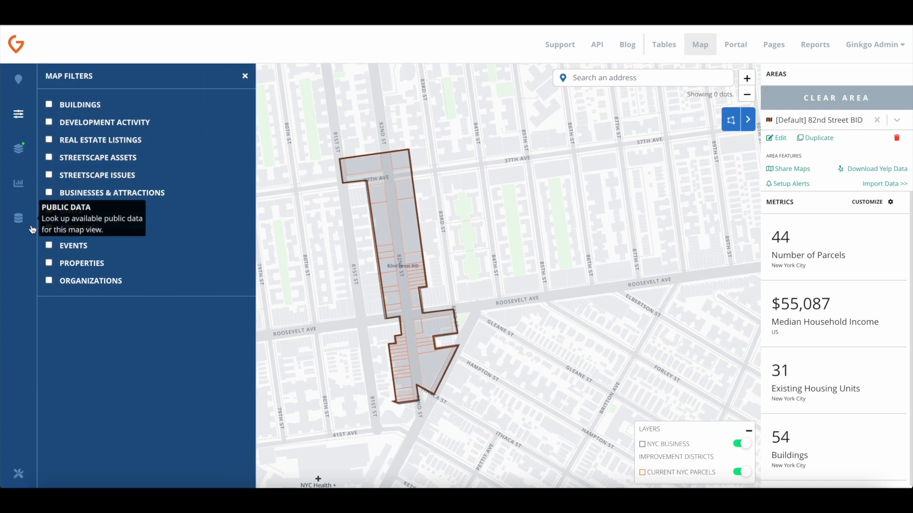
{"action": "left_click", "coordinate": [49, 263]}
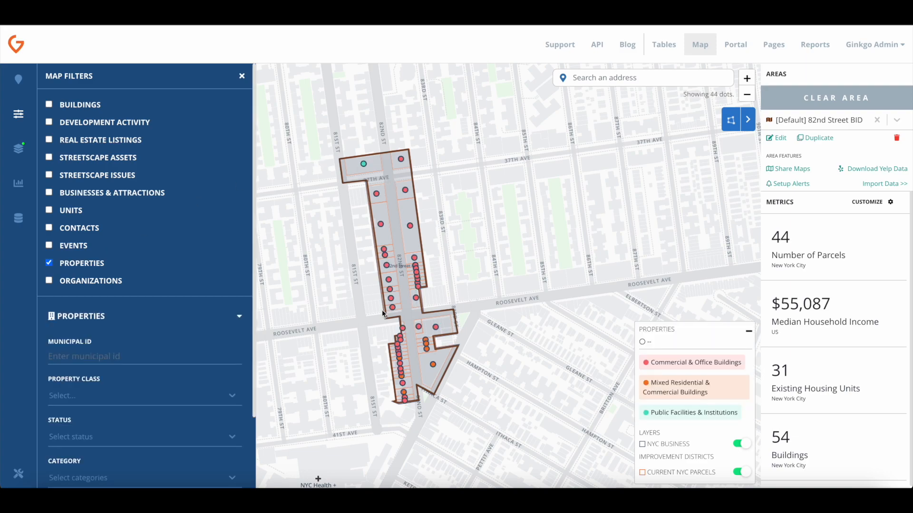
{"action": "left_click", "coordinate": [18, 474]}
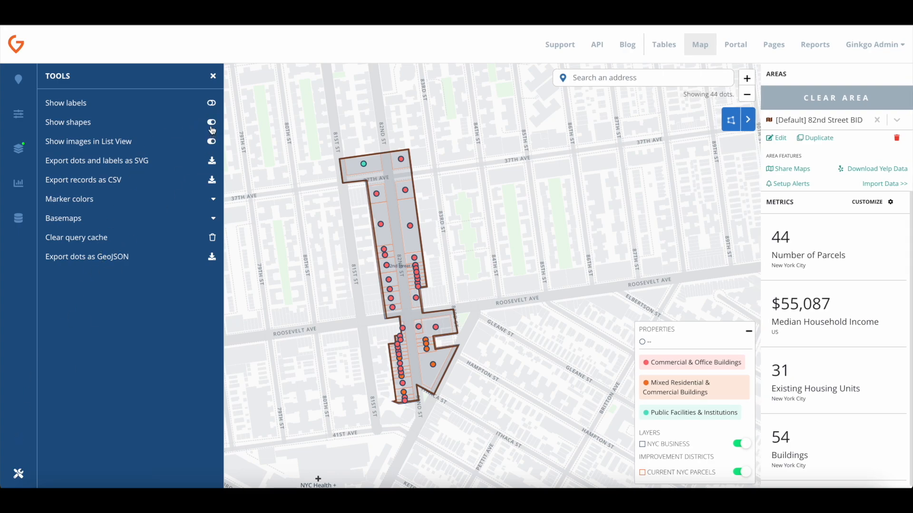
{"action": "left_click", "coordinate": [211, 125]}
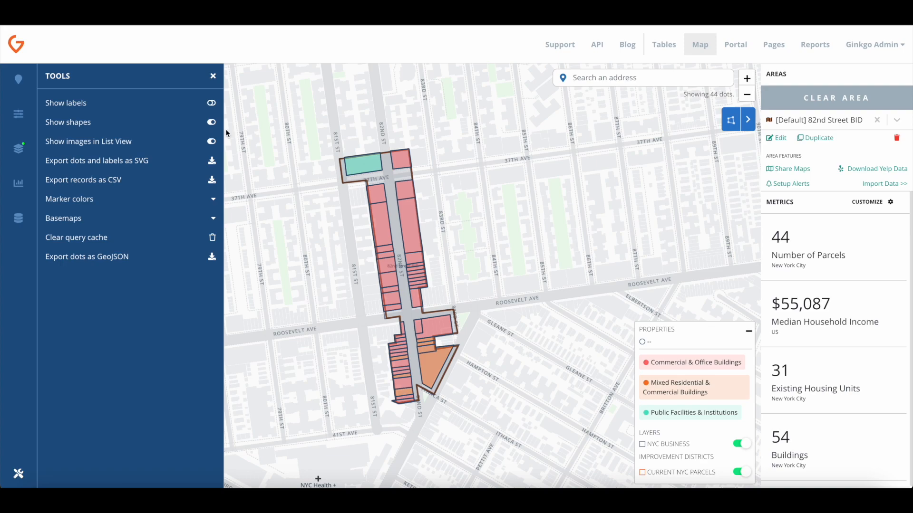
- Look up the commercial parcel just south of 37th Ave on 82nd St and view the category analysis of the properties
{"action": "left_click", "coordinate": [386, 239]}
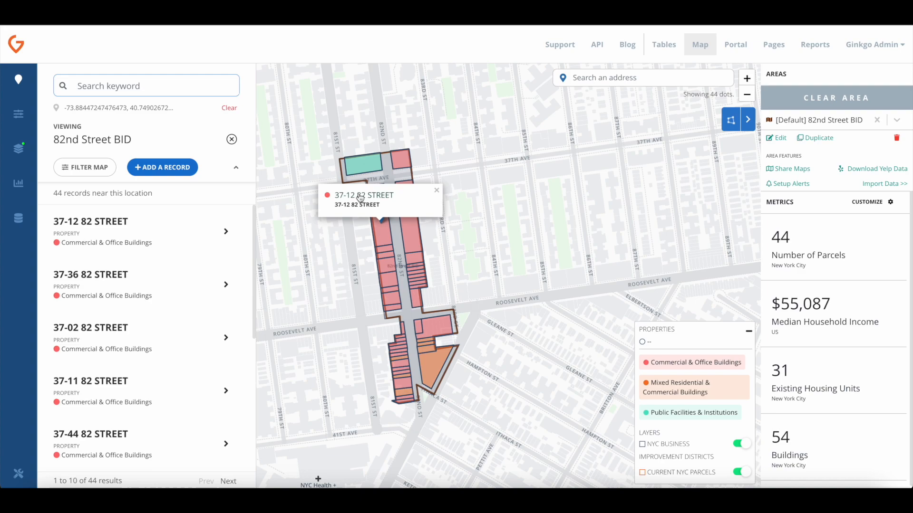
{"action": "left_click", "coordinate": [19, 184]}
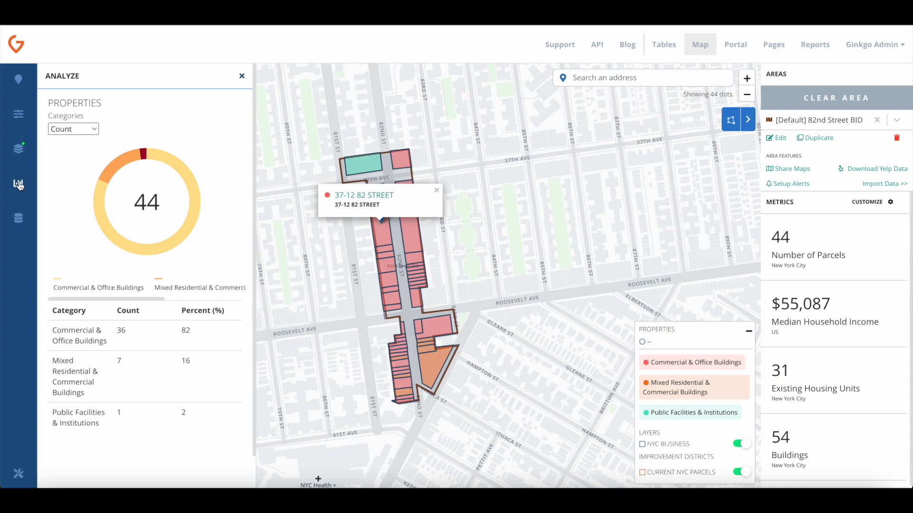
{"action": "left_click", "coordinate": [18, 474]}
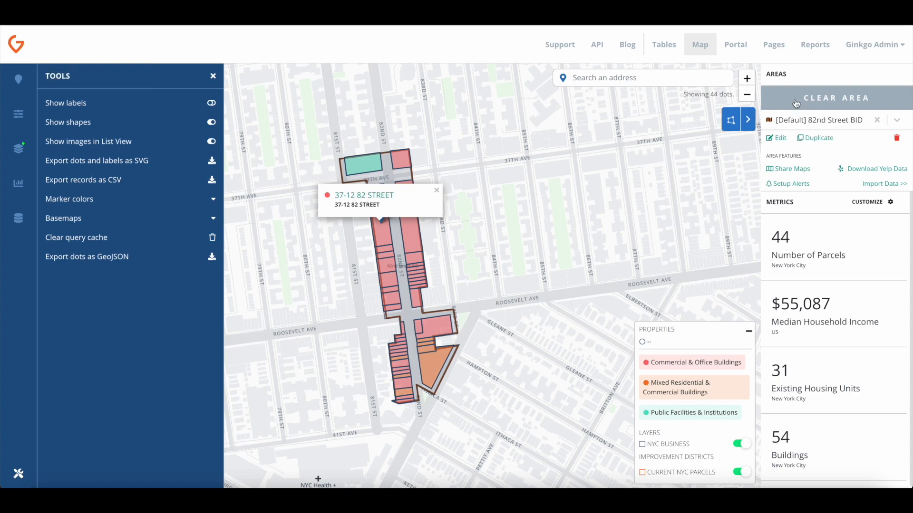
- Clear the selected 82nd Street BID area and dismiss the property popup on the map
{"action": "left_click", "coordinate": [833, 99]}
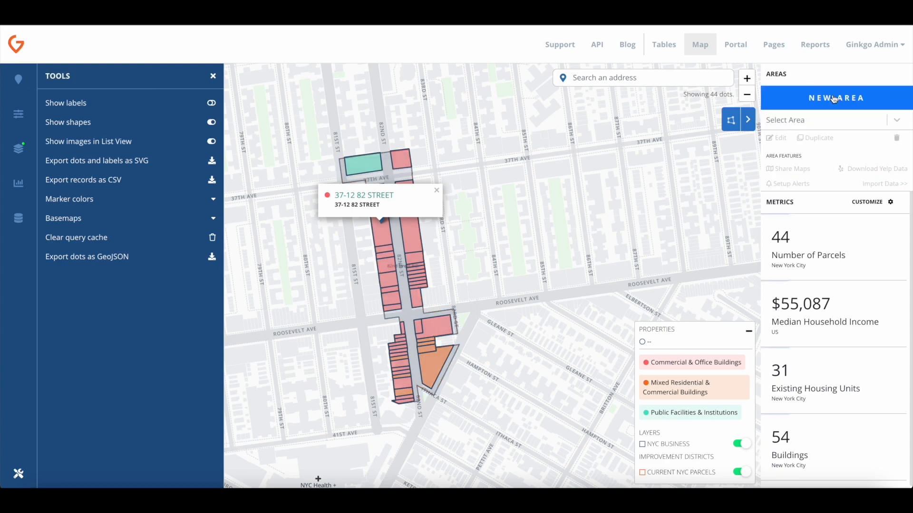
{"action": "left_click", "coordinate": [214, 75]}
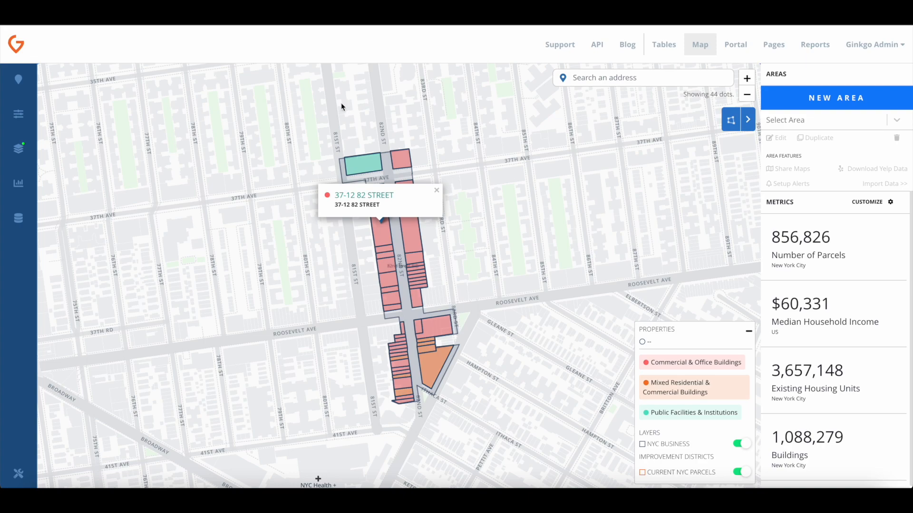
{"action": "left_click", "coordinate": [436, 190]}
- Turn off the NYC Business Improvement Districts and Current NYC Parcels map layers
{"action": "left_click", "coordinate": [18, 148]}
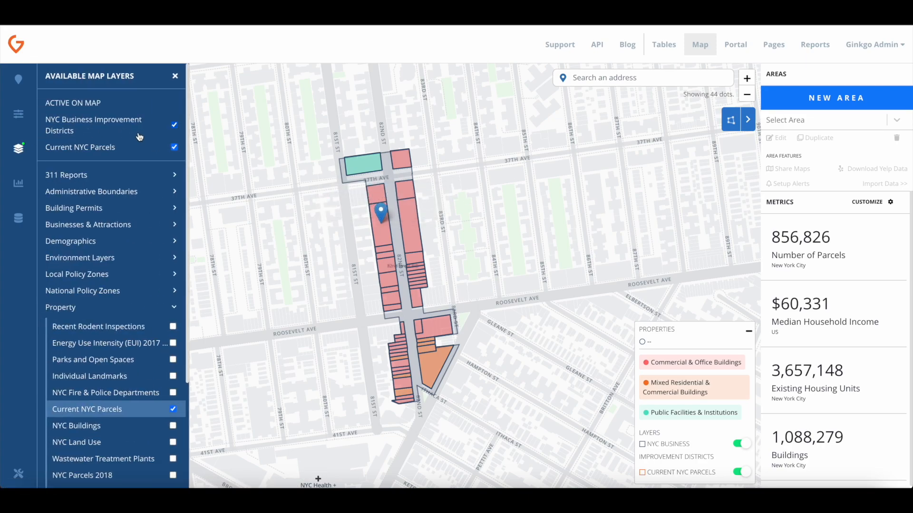
{"action": "left_click", "coordinate": [174, 125]}
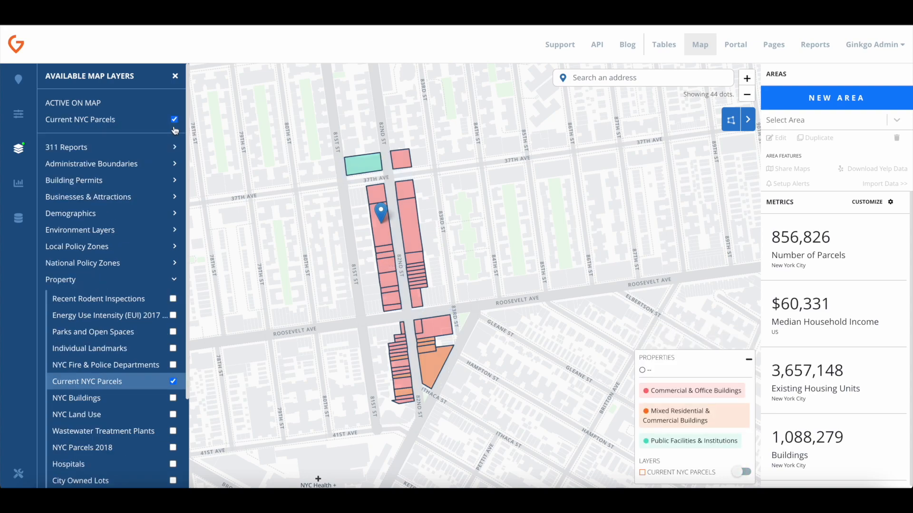
{"action": "left_click", "coordinate": [174, 120]}
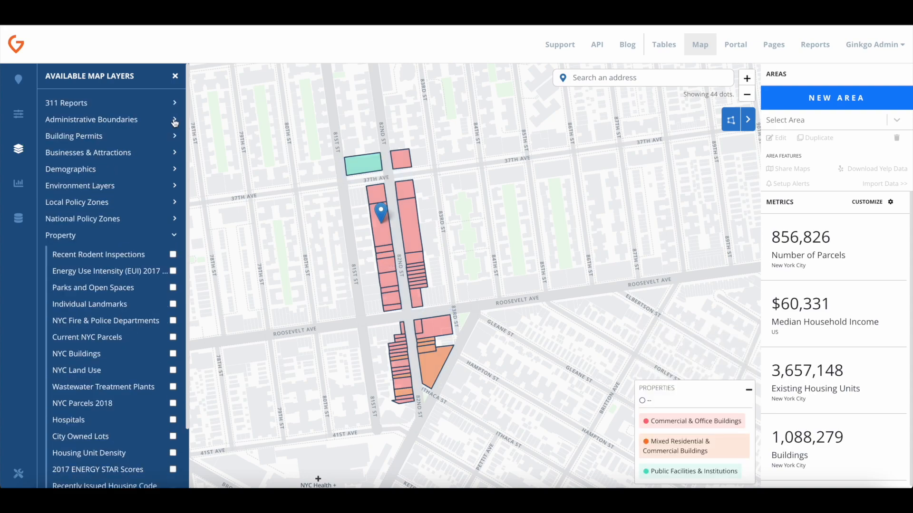
- Remove the Properties filter from the map
{"action": "left_click", "coordinate": [18, 114]}
{"action": "left_click", "coordinate": [49, 264]}
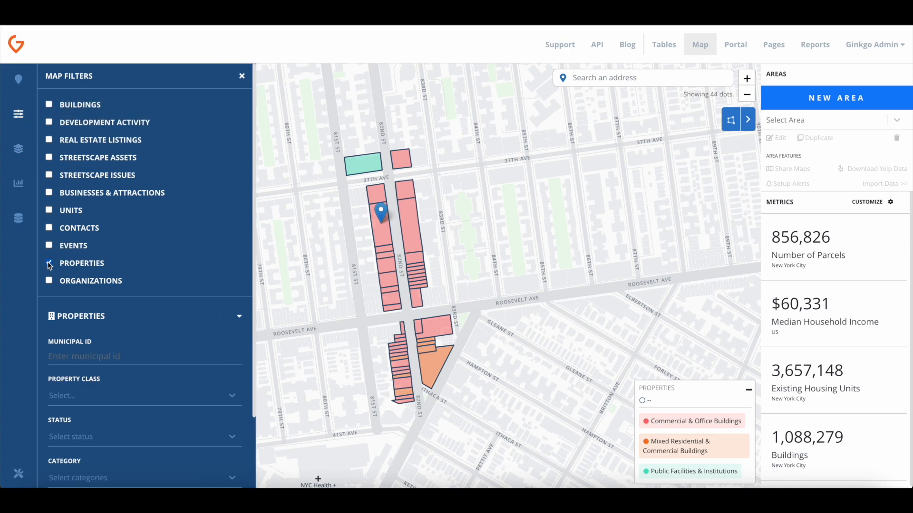
{"action": "left_click", "coordinate": [49, 264]}
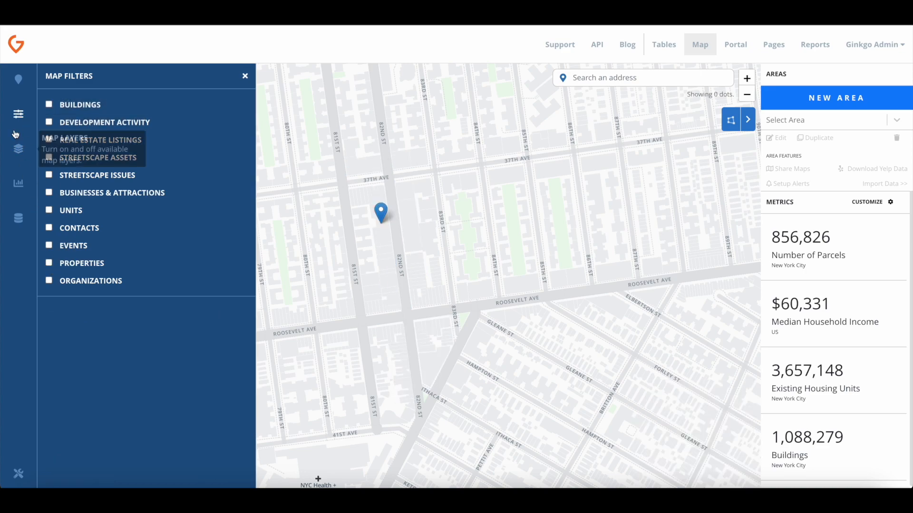
- Draw a new four-cornered area along 82nd St, from north of 37th Ave down to just above 41st Ave
{"action": "left_click", "coordinate": [837, 100]}
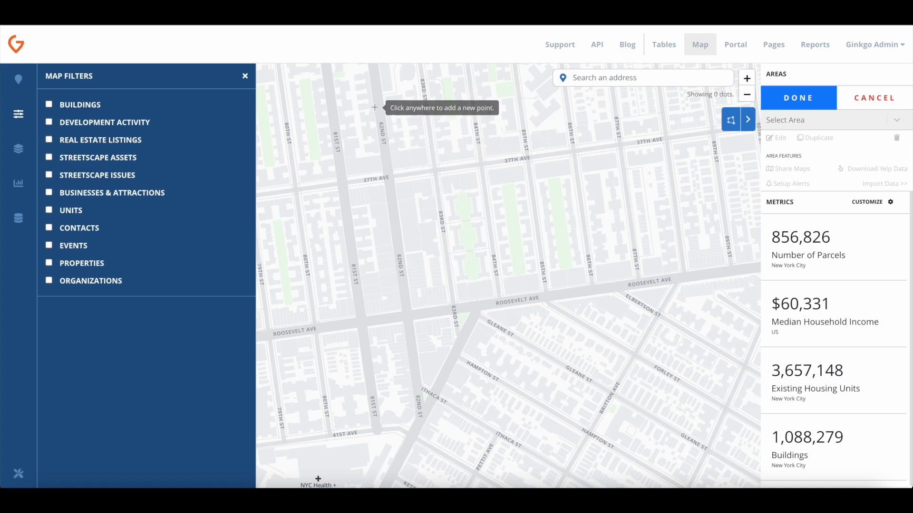
{"action": "left_click", "coordinate": [357, 84]}
{"action": "left_click", "coordinate": [391, 81]}
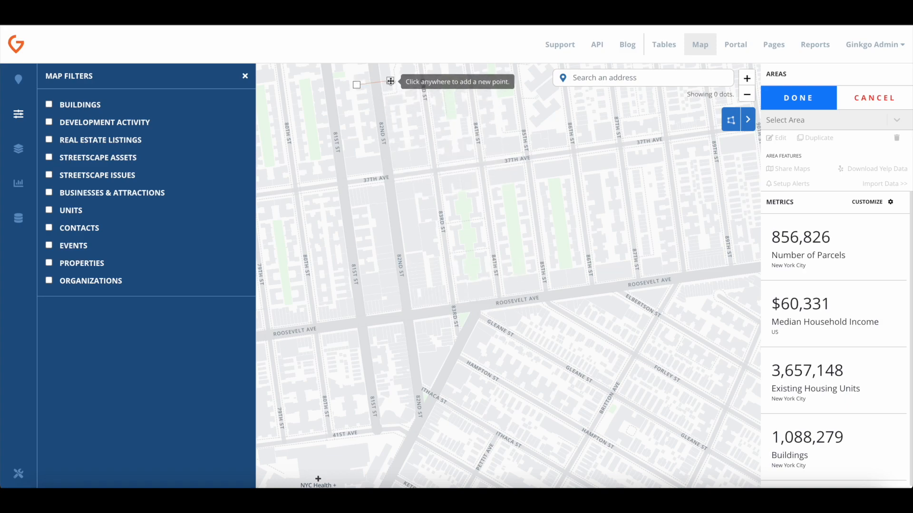
{"action": "left_click", "coordinate": [433, 396]}
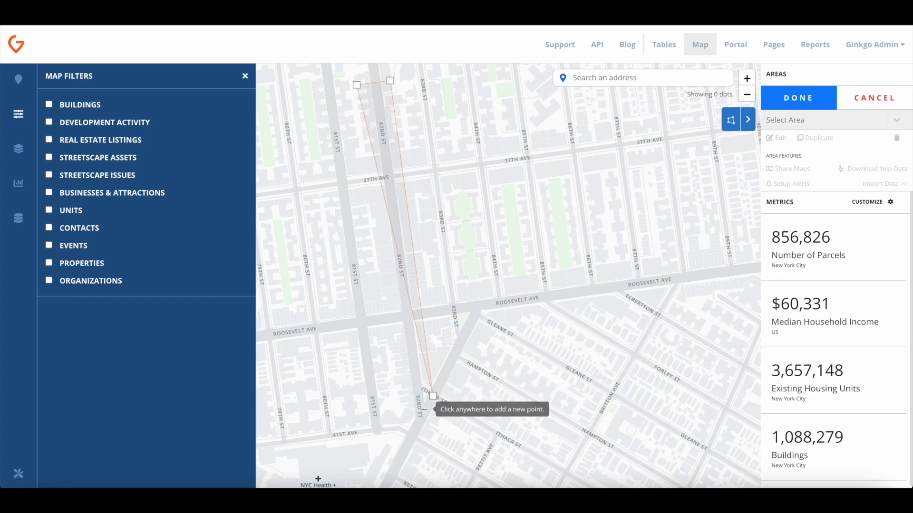
{"action": "left_click", "coordinate": [413, 428]}
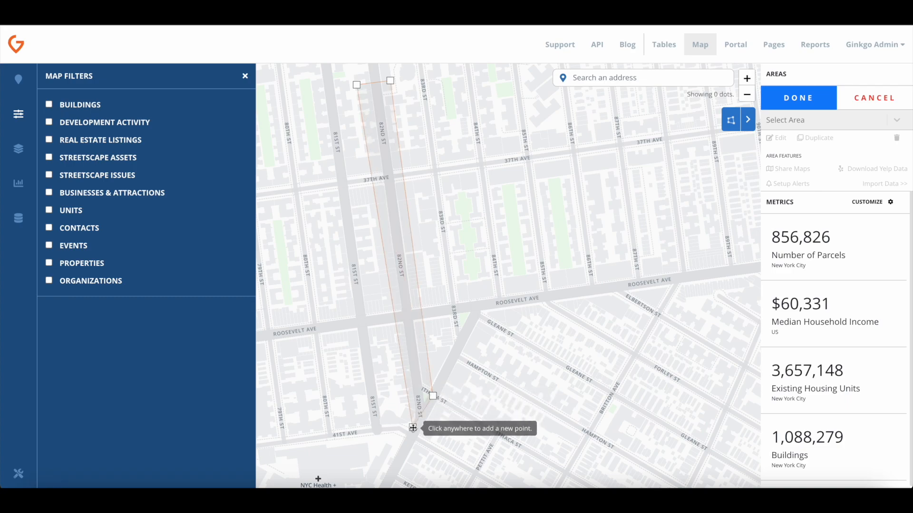
{"action": "left_click_drag", "start_coordinate": [412, 429], "coordinate": [405, 424]}
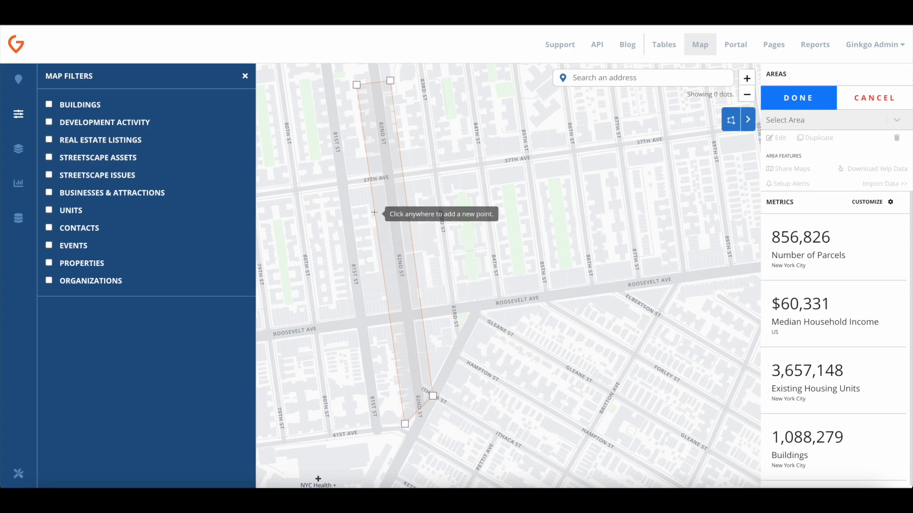
- Add three points along the new area's western edge, align them with 82nd St and finish the shape
{"action": "left_click", "coordinate": [331, 238]}
{"action": "left_click_drag", "start_coordinate": [331, 238], "coordinate": [372, 172]}
{"action": "left_click", "coordinate": [340, 155]}
{"action": "left_click_drag", "start_coordinate": [371, 172], "coordinate": [398, 373]}
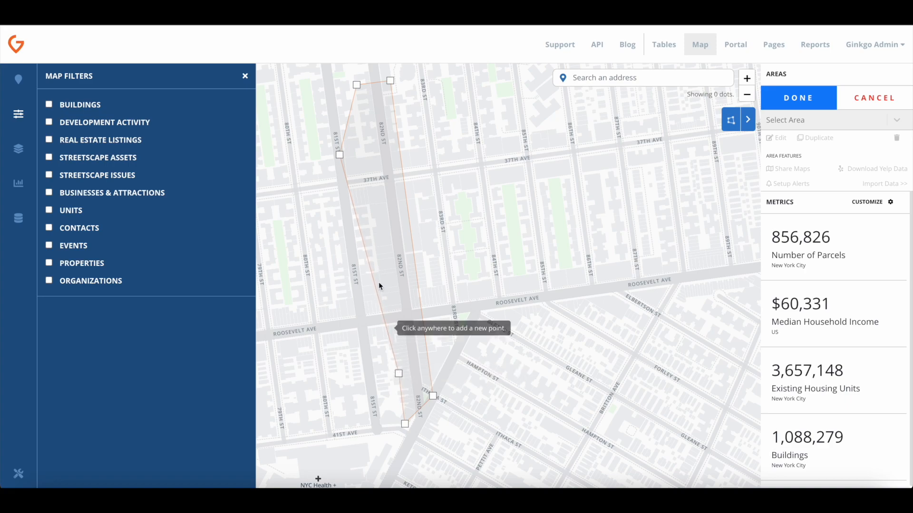
{"action": "left_click_drag", "start_coordinate": [339, 155], "coordinate": [387, 308]}
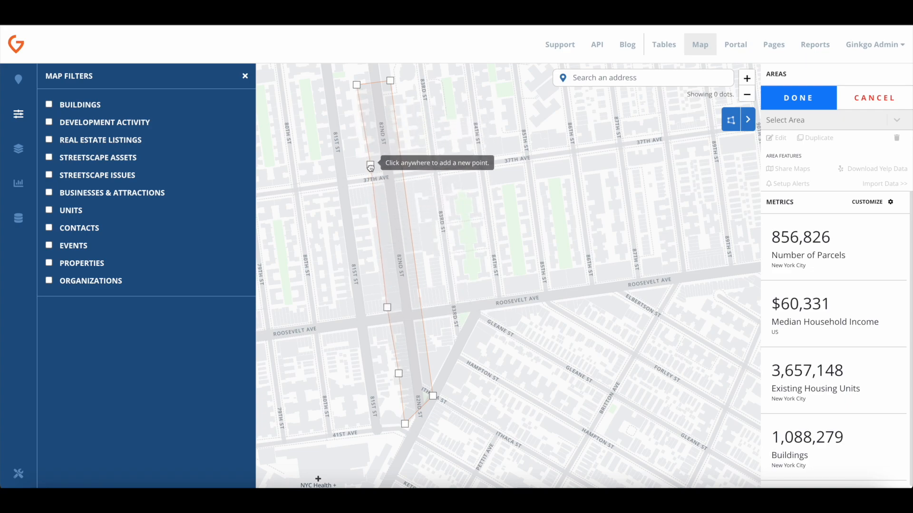
{"action": "left_click", "coordinate": [367, 148]}
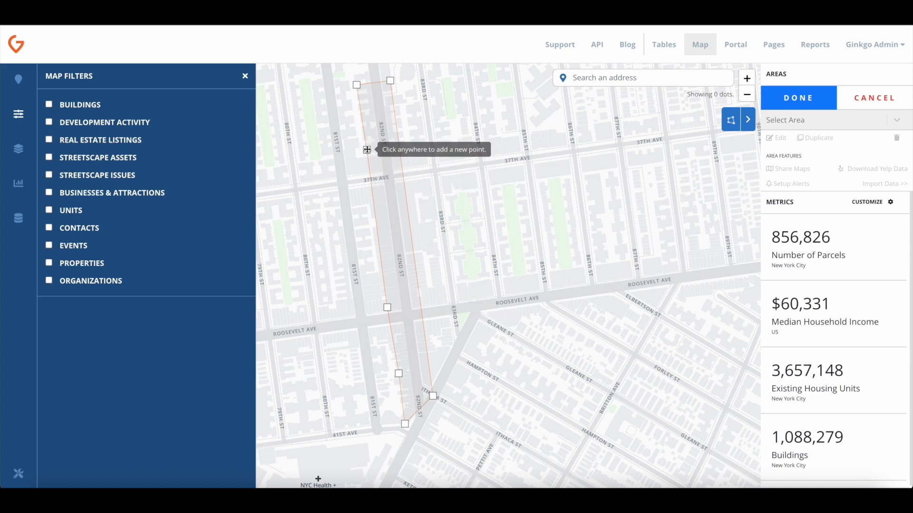
{"action": "left_click", "coordinate": [794, 98]}
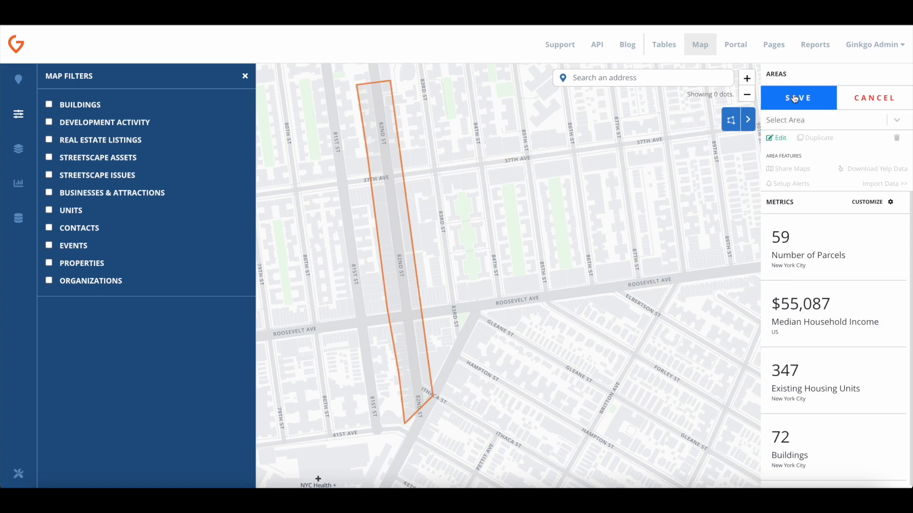
- Save the newly drawn area under the name "82nd street example"
{"action": "left_click", "coordinate": [797, 98]}
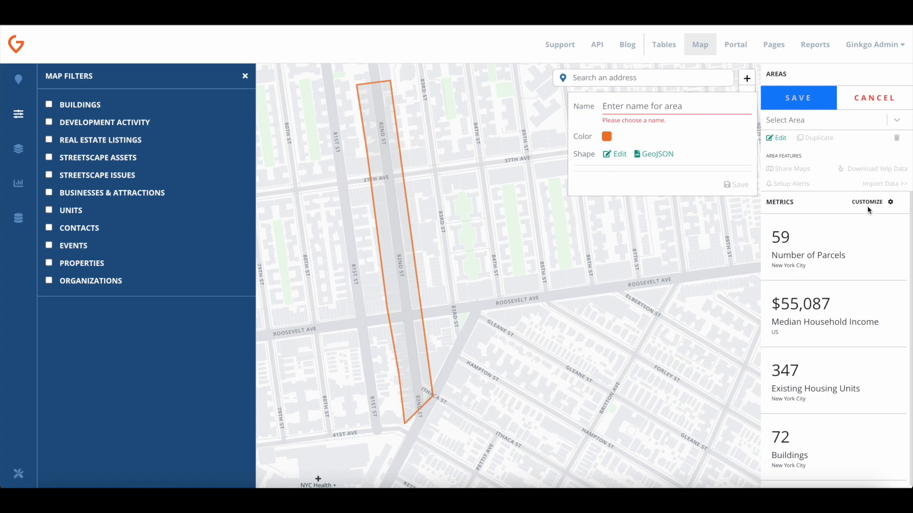
{"action": "left_click", "coordinate": [669, 102]}
{"action": "type", "text": "82n"}
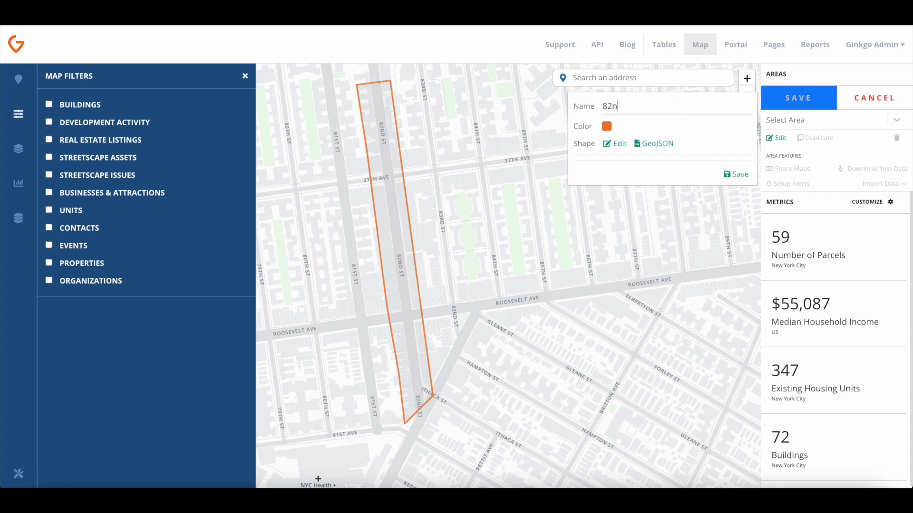
{"action": "type", "text": "d street example"}
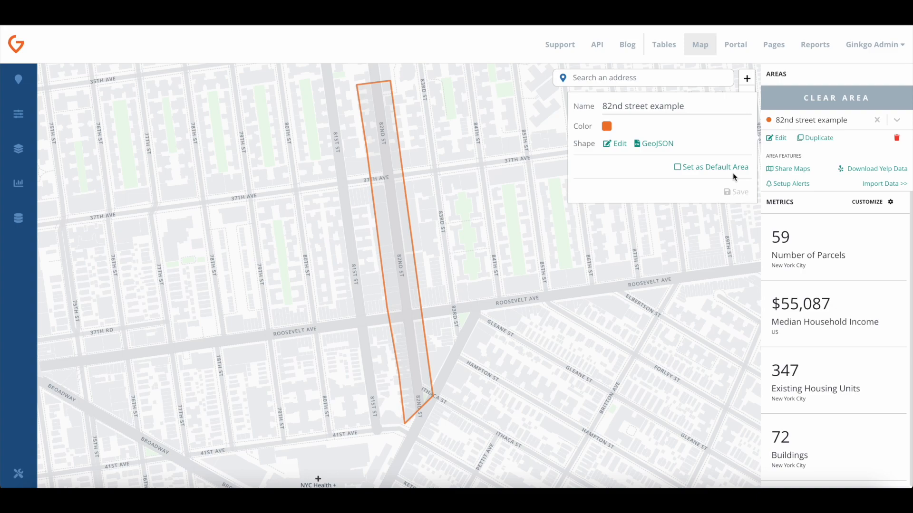
- View the default 82nd Street BID area for comparison and return to the 82nd street example area
{"action": "left_click", "coordinate": [786, 120]}
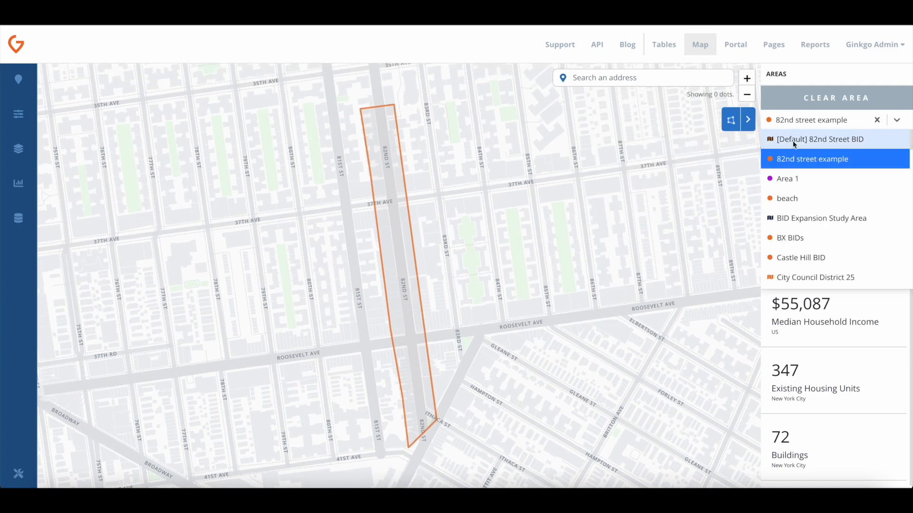
{"action": "left_click", "coordinate": [802, 142]}
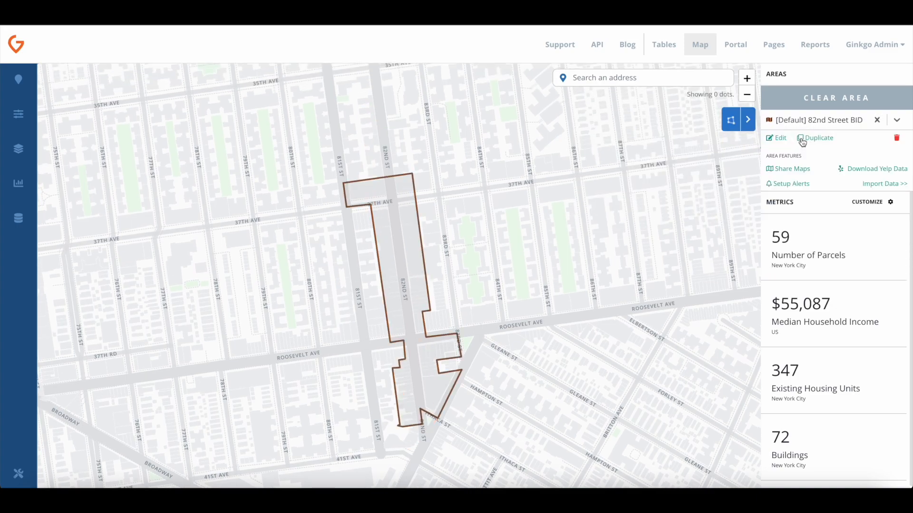
{"action": "left_click", "coordinate": [809, 121]}
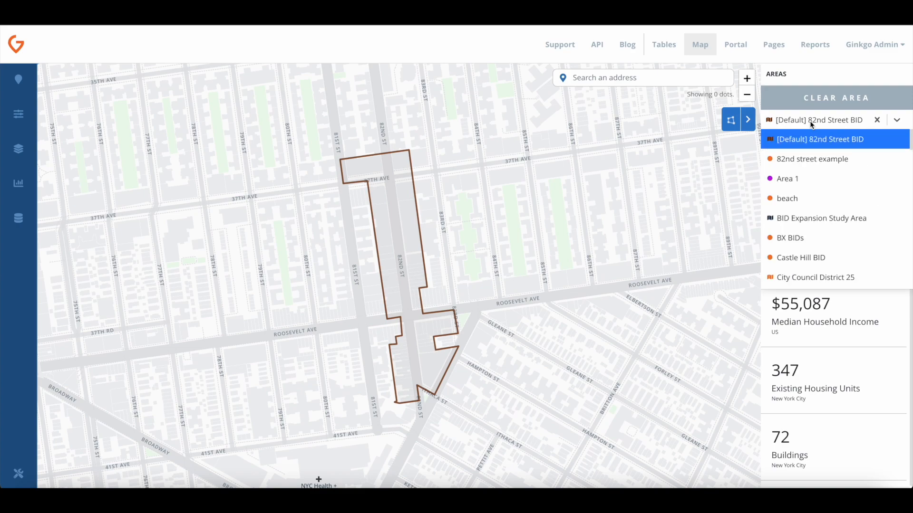
{"action": "left_click", "coordinate": [809, 158]}
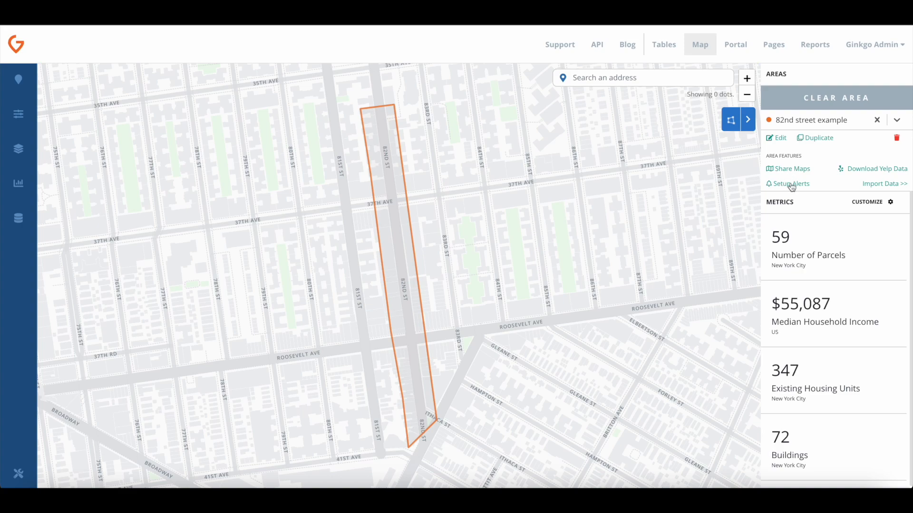
- Open the alert subscriptions of the 82nd street example area to view the available types, and close them
{"action": "left_click", "coordinate": [783, 185]}
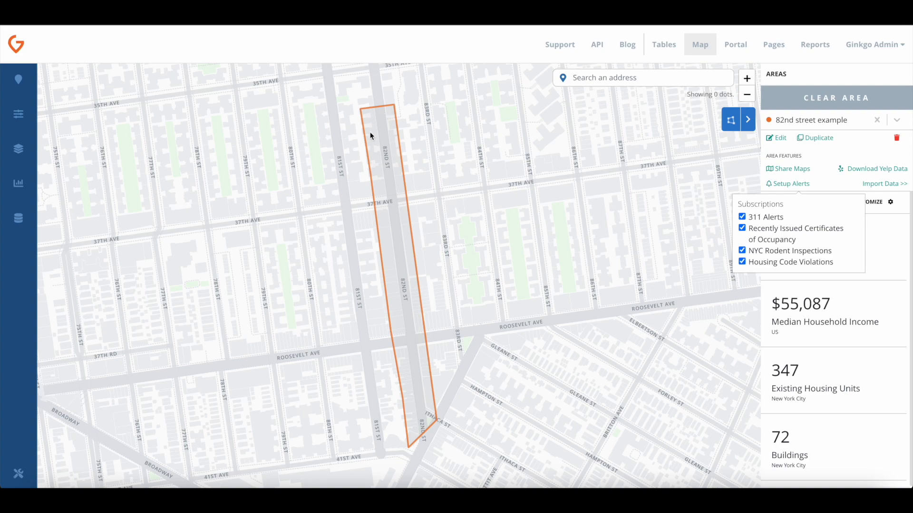
{"action": "mouse_move", "coordinate": [419, 405]}
{"action": "left_mouse_down"}
{"action": "mouse_move", "coordinate": [417, 389]}
{"action": "mouse_move", "coordinate": [416, 397]}
{"action": "left_mouse_up"}
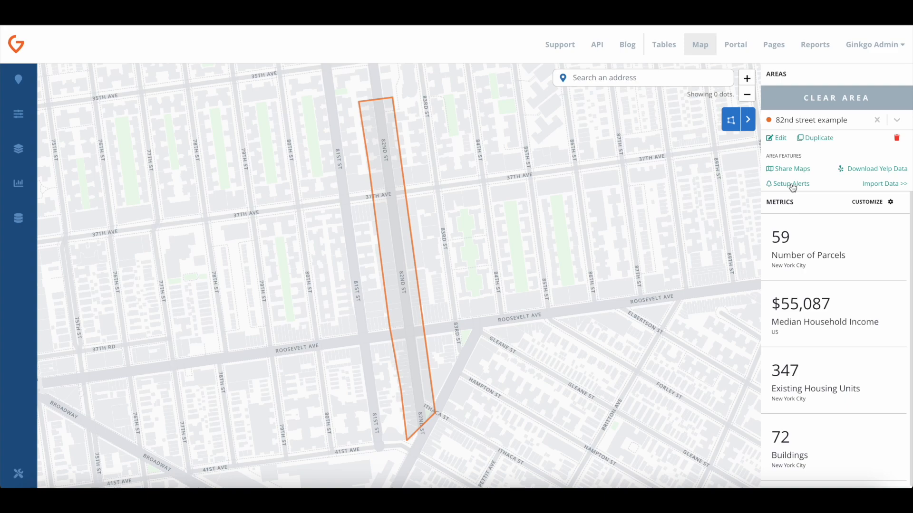
- Edit the 82nd street example area and change its colour to purple
{"action": "left_click", "coordinate": [780, 138]}
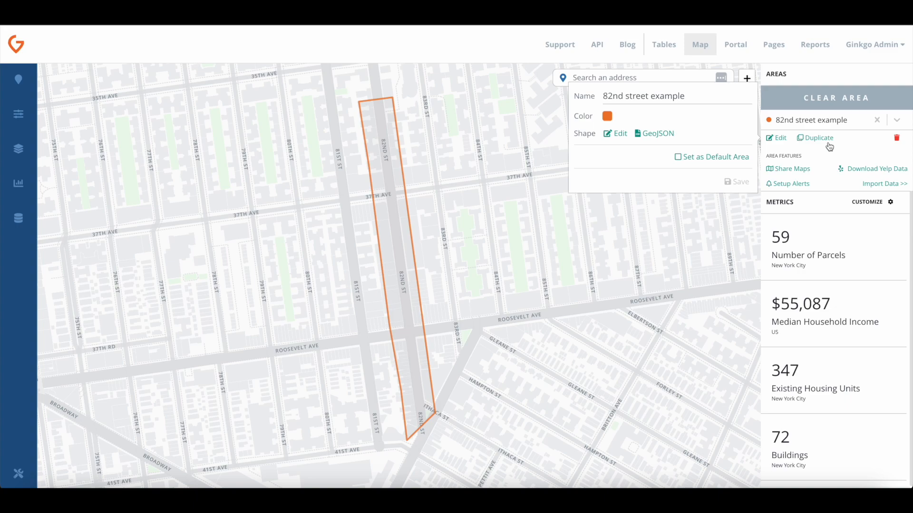
{"action": "left_click", "coordinate": [776, 139]}
{"action": "left_click", "coordinate": [777, 139]}
{"action": "left_click", "coordinate": [607, 116]}
{"action": "left_click", "coordinate": [694, 250]}
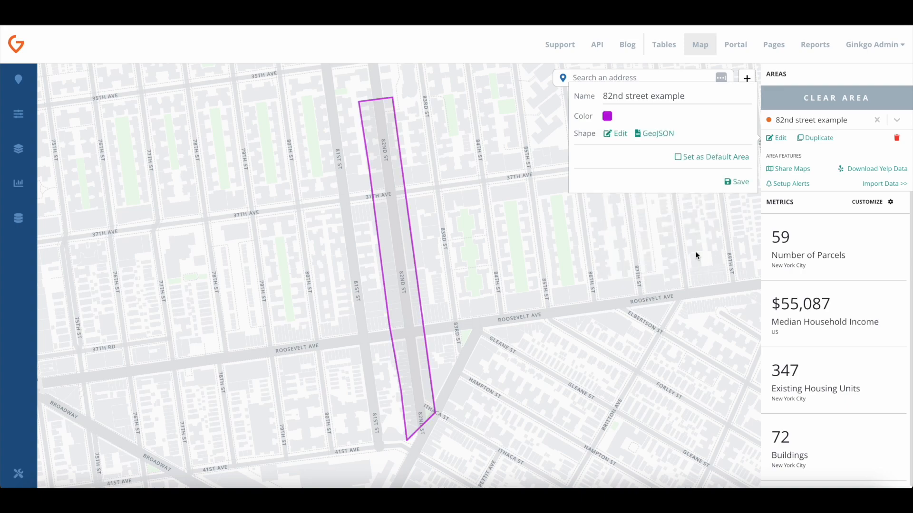
- Extend the area's western boundary to 80th St between 37th Ave and Roosevelt Ave, and finish the shape
{"action": "left_click", "coordinate": [618, 134]}
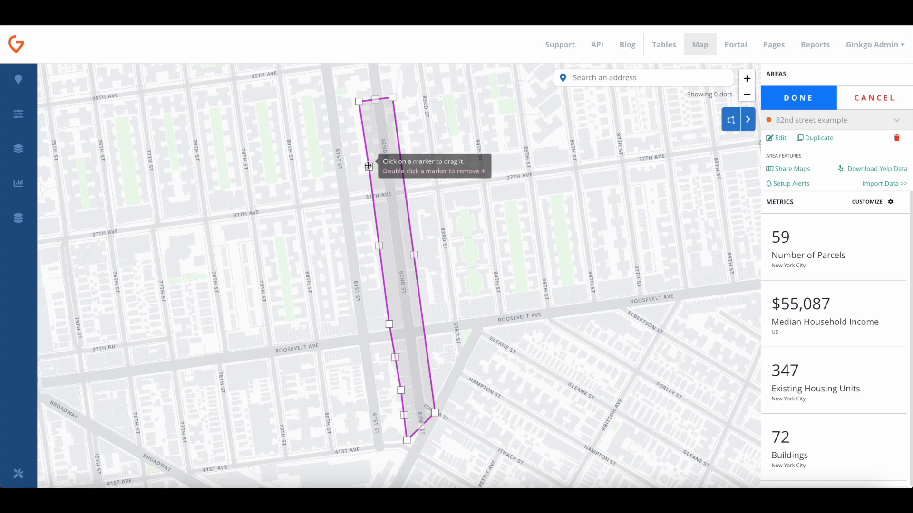
{"action": "left_click_drag", "start_coordinate": [368, 166], "coordinate": [289, 193]}
{"action": "left_click_drag", "start_coordinate": [339, 258], "coordinate": [318, 344]}
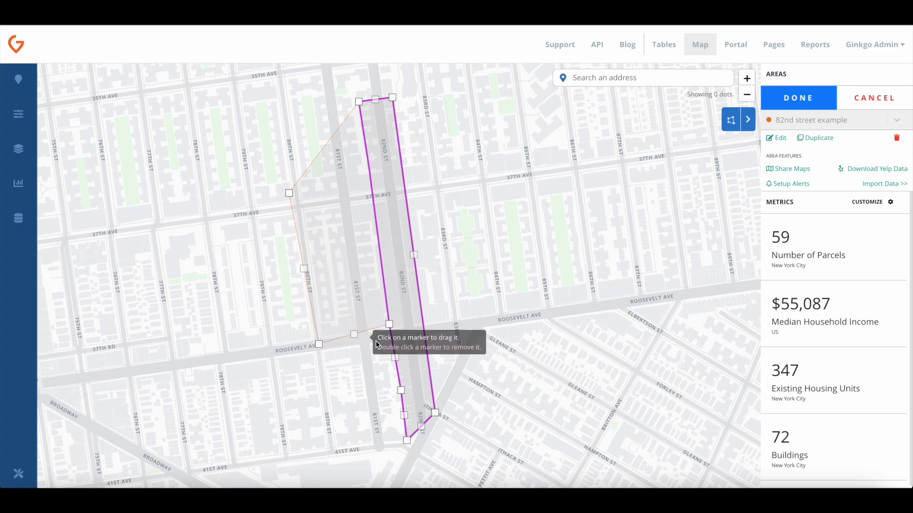
{"action": "left_click_drag", "start_coordinate": [389, 325], "coordinate": [392, 335]}
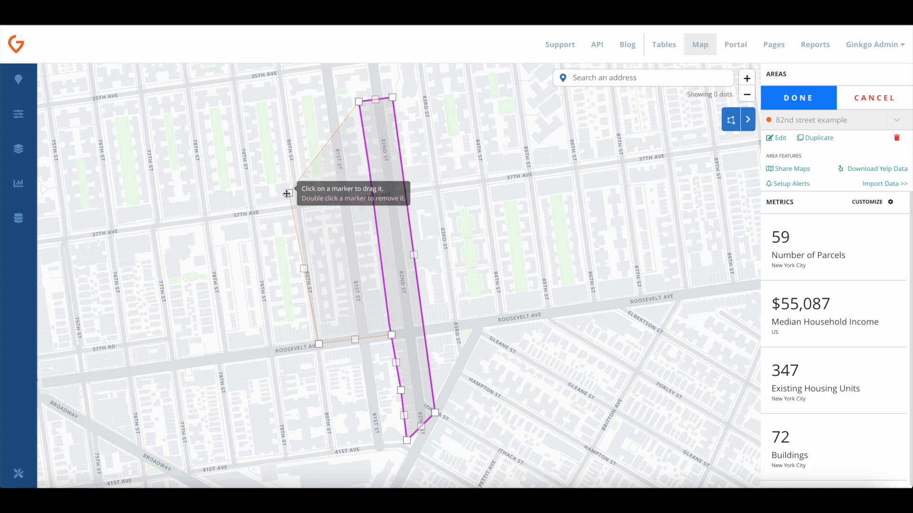
{"action": "left_click_drag", "start_coordinate": [288, 193], "coordinate": [373, 192]}
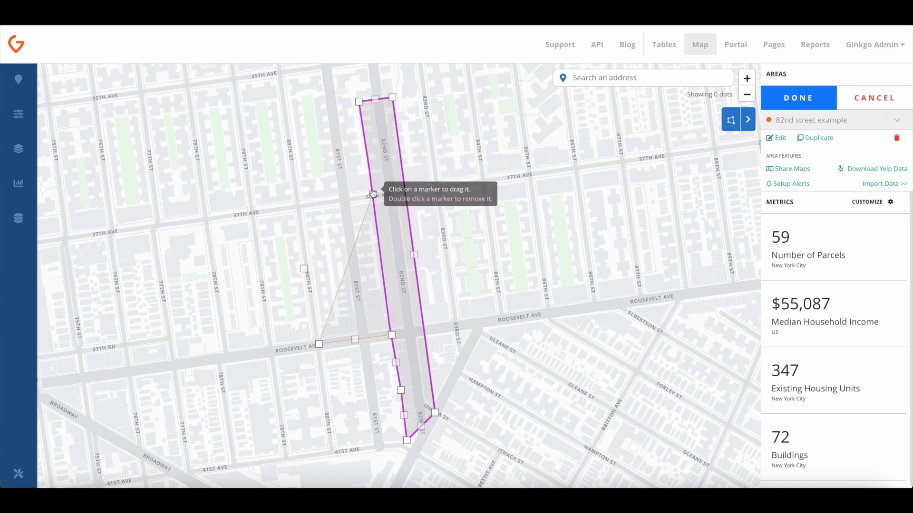
{"action": "left_click_drag", "start_coordinate": [349, 268], "coordinate": [297, 206]}
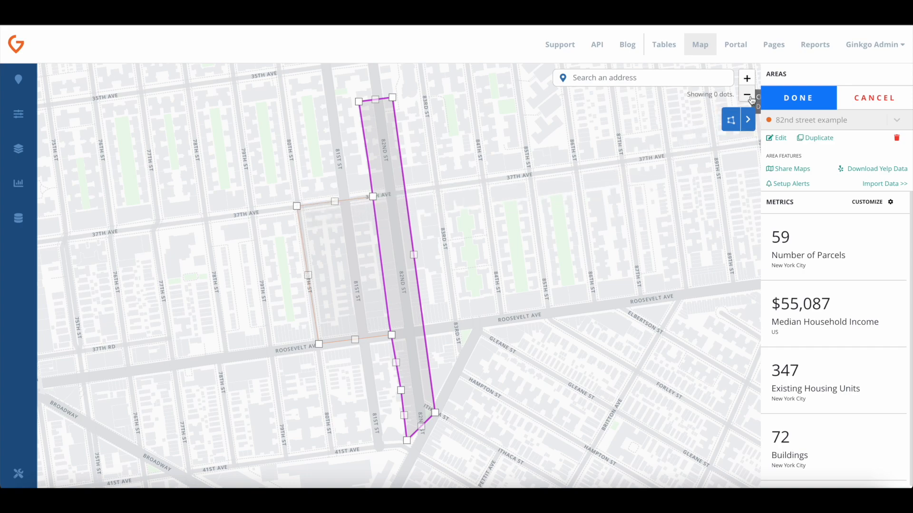
{"action": "left_click", "coordinate": [791, 99]}
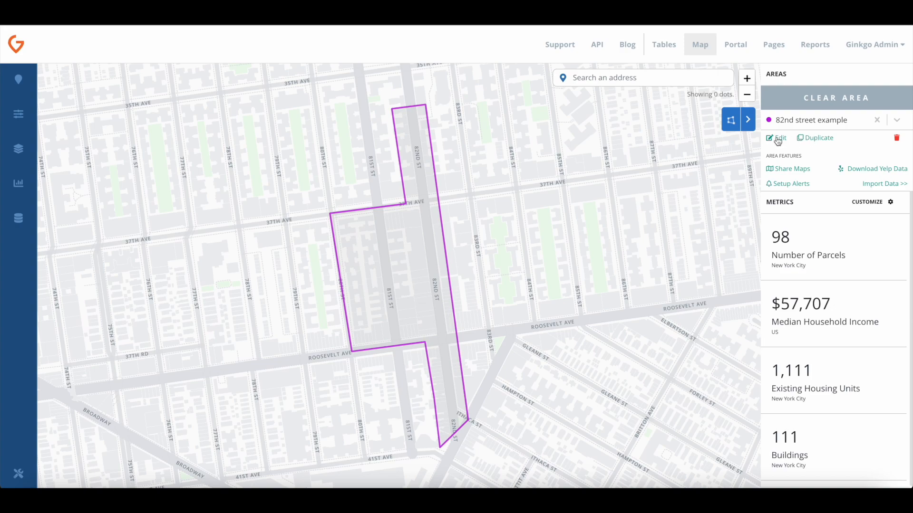
- Duplicate the 82nd street example area, name the copy "82 Street example 2" and colour it dark green
{"action": "left_click", "coordinate": [814, 139]}
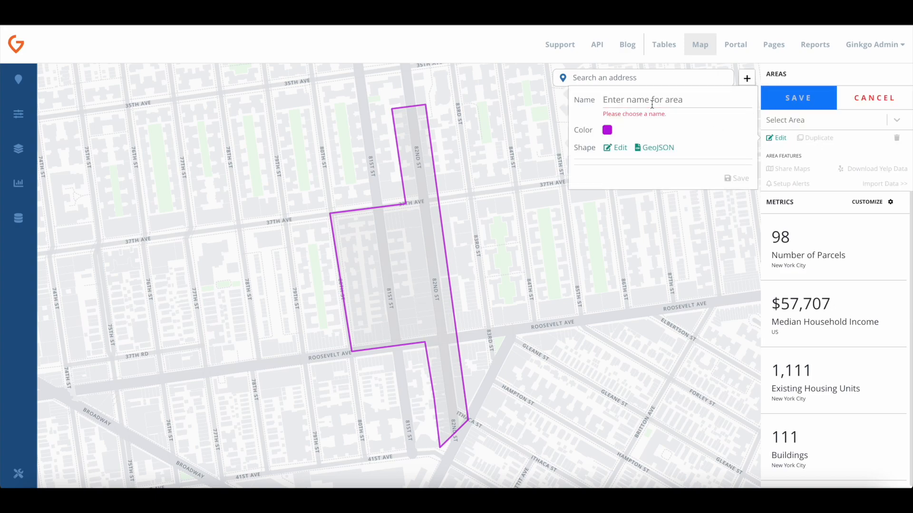
{"action": "type", "text": "82 "}
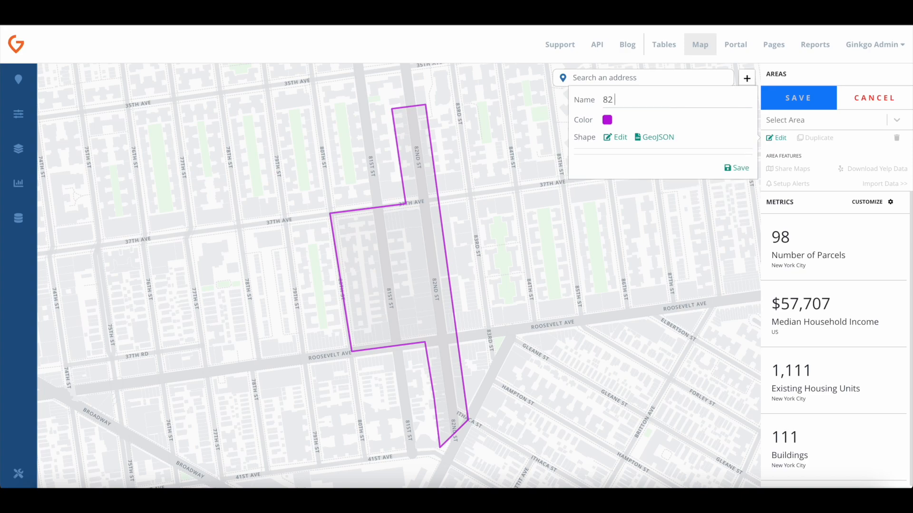
{"action": "type", "text": "Street example 2"}
{"action": "left_click", "coordinate": [607, 120]}
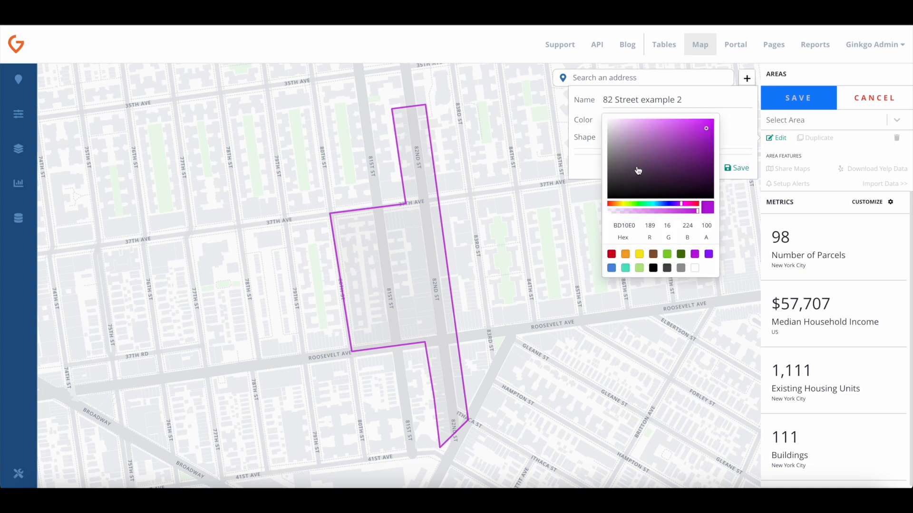
{"action": "left_click", "coordinate": [667, 255]}
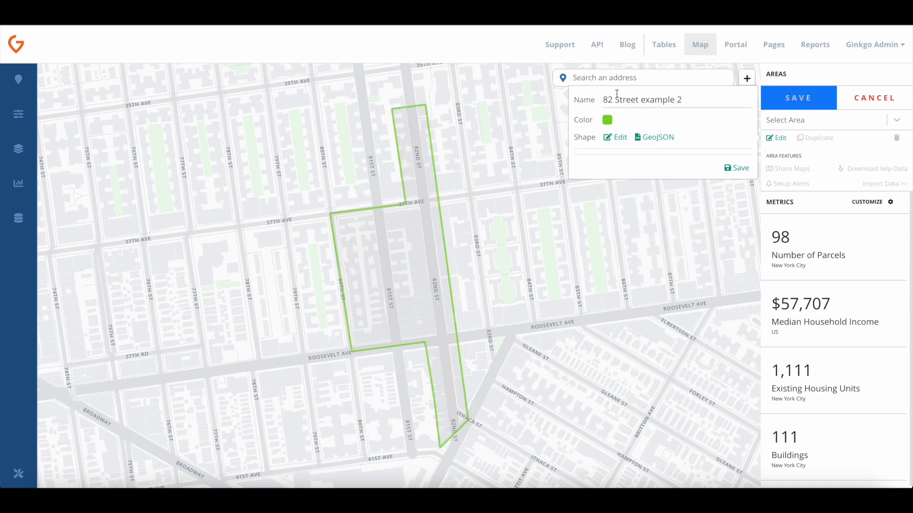
{"action": "left_click", "coordinate": [608, 121]}
{"action": "left_click", "coordinate": [676, 252]}
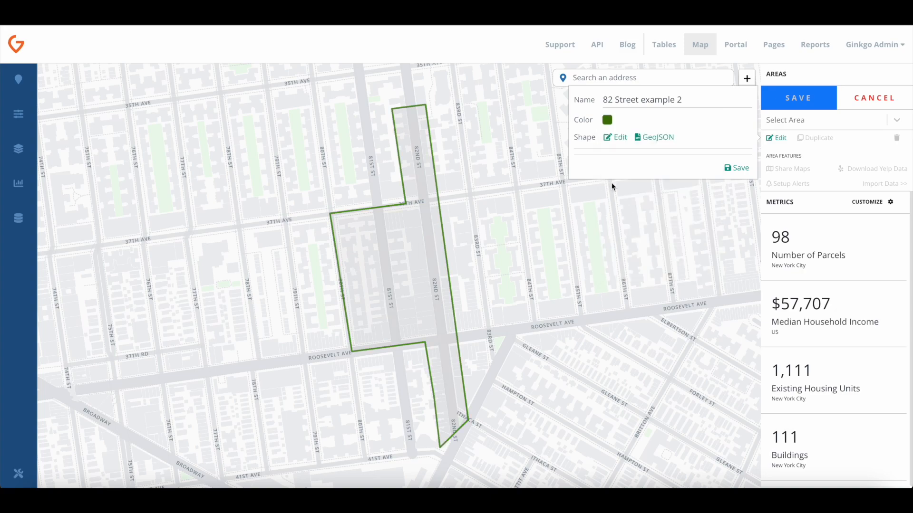
- Remove the copy's two western corners along 80th St so it covers only the 82nd St strip, and finish the shape
{"action": "left_click", "coordinate": [617, 138]}
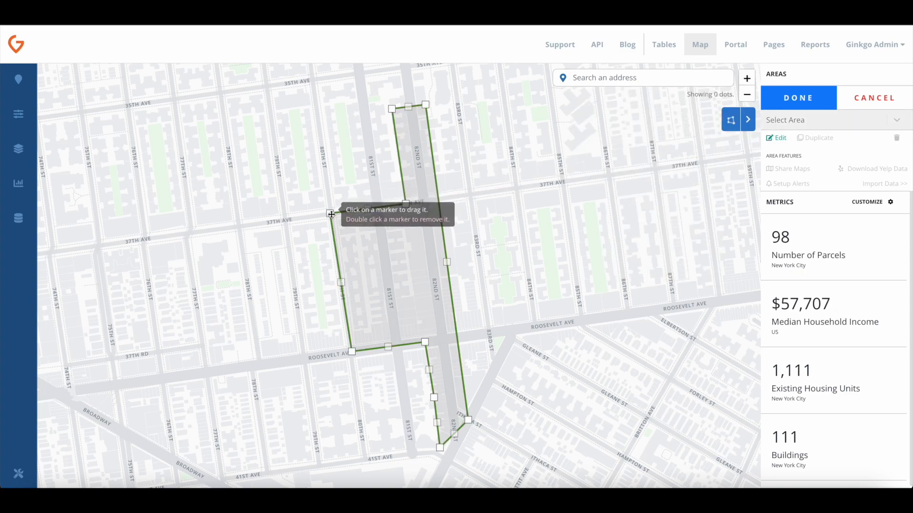
{"action": "double_click", "coordinate": [352, 352]}
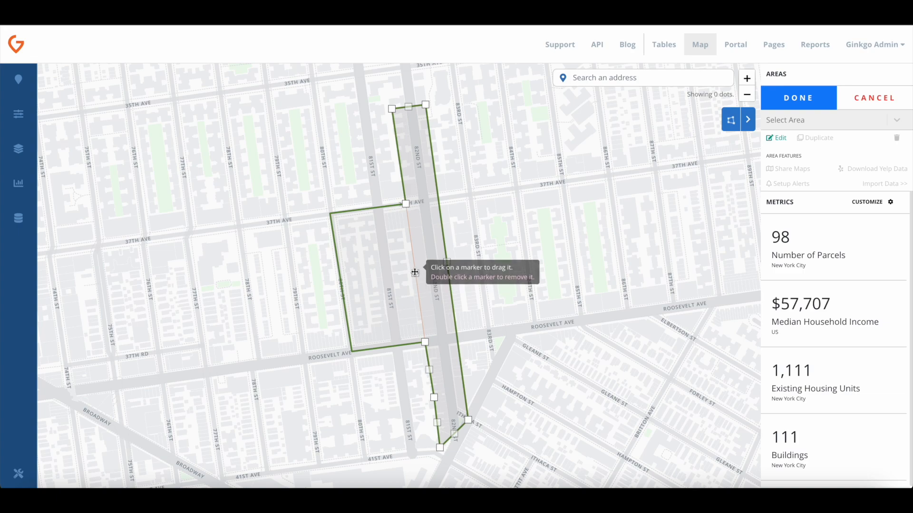
{"action": "mouse_move", "coordinate": [415, 272]}
{"action": "left_mouse_down"}
{"action": "mouse_move", "coordinate": [330, 242]}
{"action": "mouse_move", "coordinate": [337, 237]}
{"action": "left_mouse_up"}
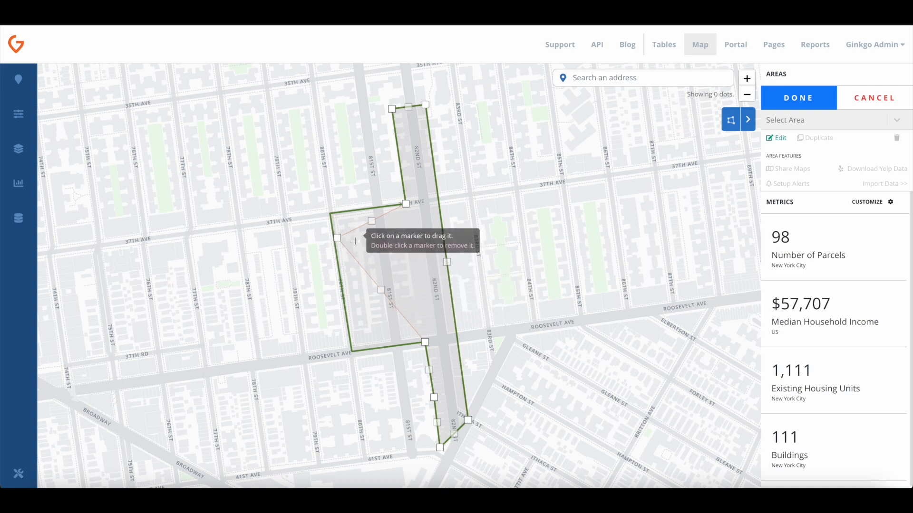
{"action": "double_click", "coordinate": [336, 237]}
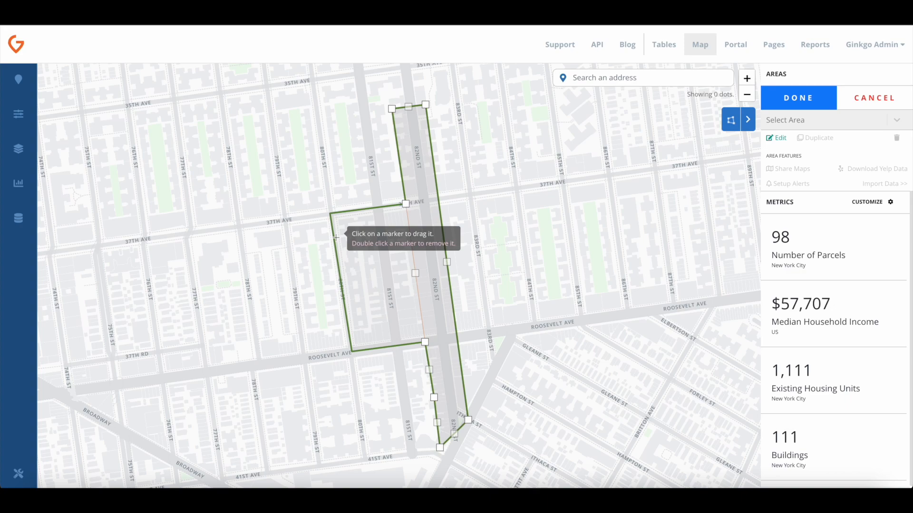
{"action": "left_click", "coordinate": [796, 101]}
- Select the 82nd street example area again from the saved areas
{"action": "left_click", "coordinate": [777, 121]}
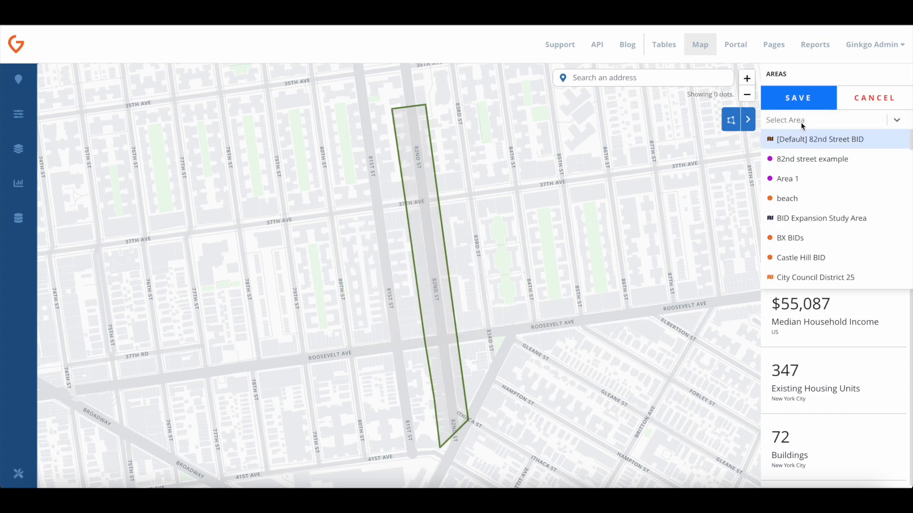
{"action": "left_click", "coordinate": [803, 160]}
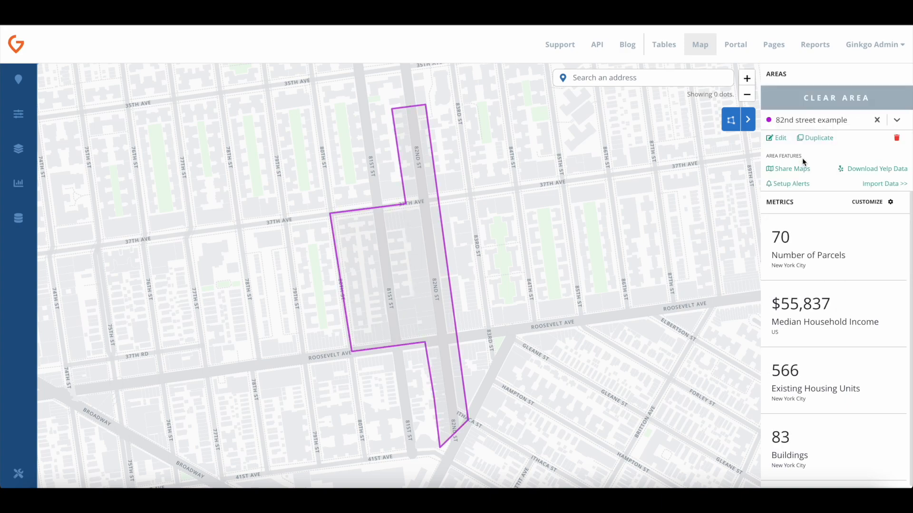
{"action": "left_click", "coordinate": [811, 123]}
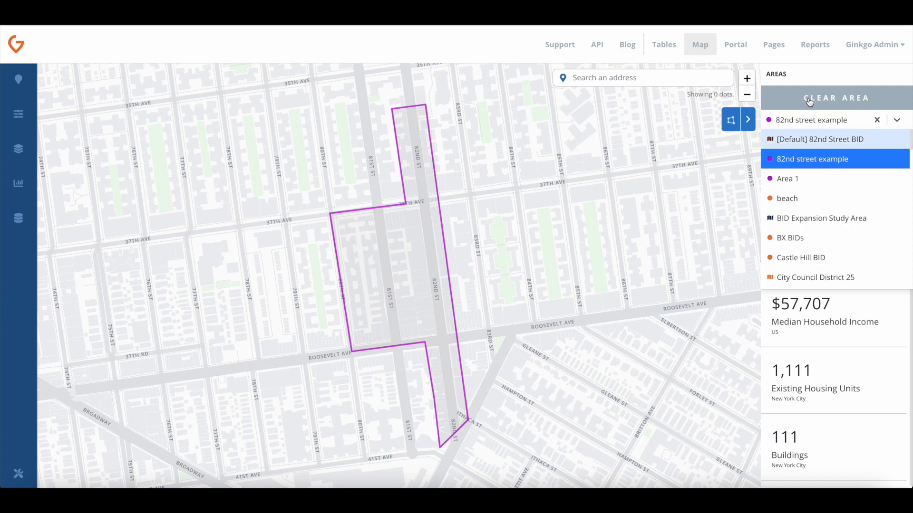
{"action": "left_click", "coordinate": [819, 161]}
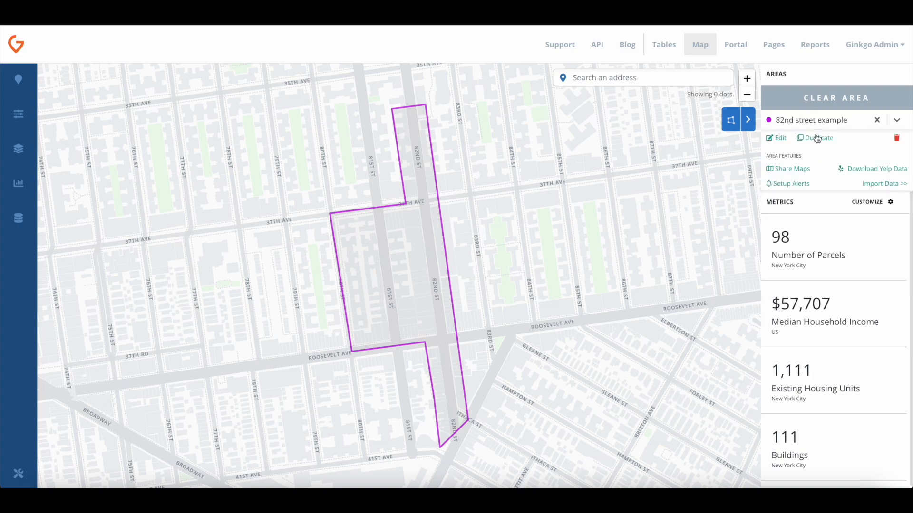
- Duplicate the area, name the copy "82nd Street example 2" and colour it dark green
{"action": "left_click", "coordinate": [816, 138]}
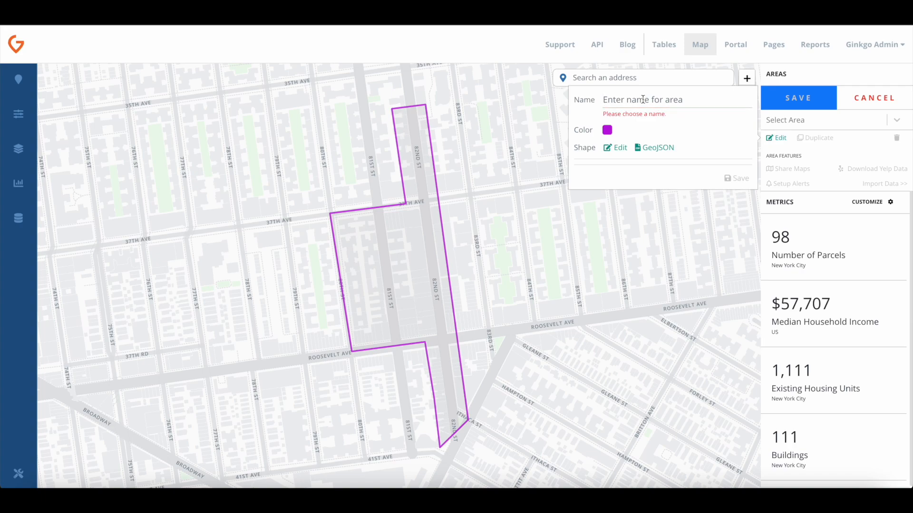
{"action": "type", "text": "8"}
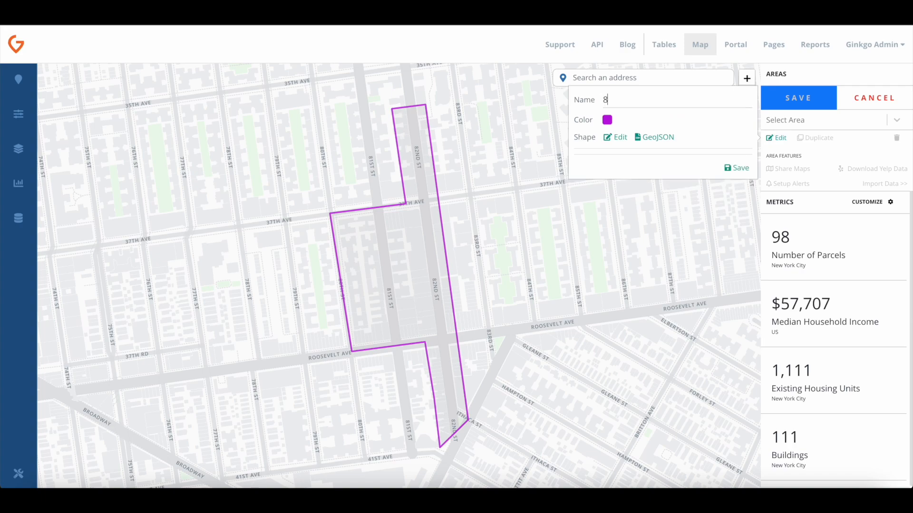
{"action": "type", "text": "2nd Street example 1"}
{"action": "key", "text": "BackSpace"}
{"action": "type", "text": "2"}
{"action": "left_click", "coordinate": [607, 120]}
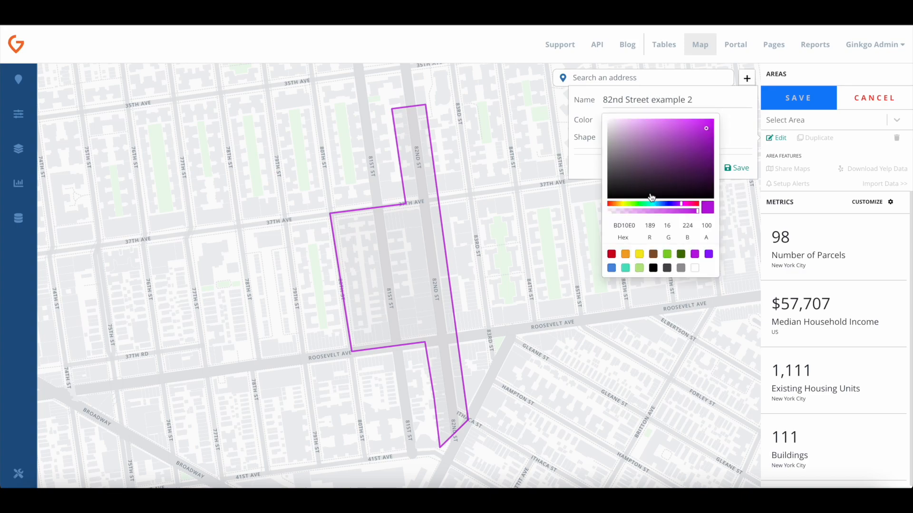
{"action": "left_click", "coordinate": [681, 256]}
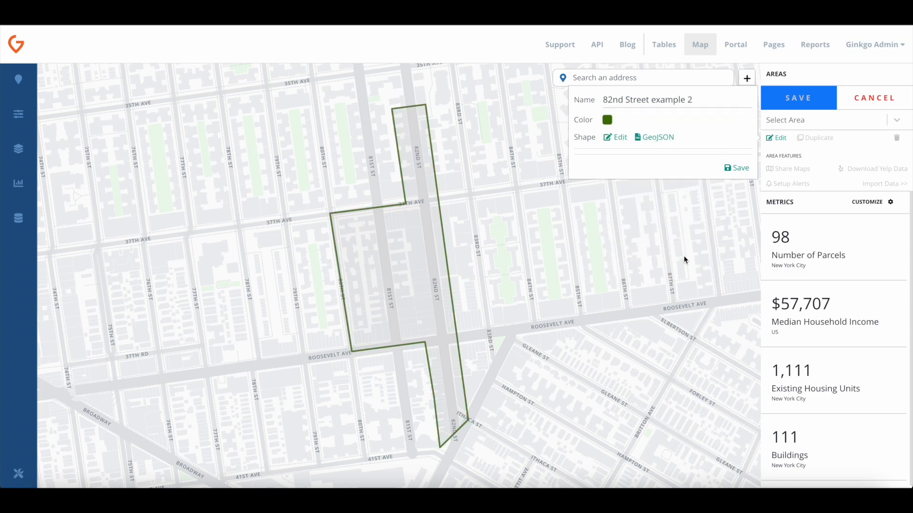
- Remove the copy's two western corners along 80th St so it covers only the 82nd St strip, and save the area
{"action": "left_click", "coordinate": [619, 138]}
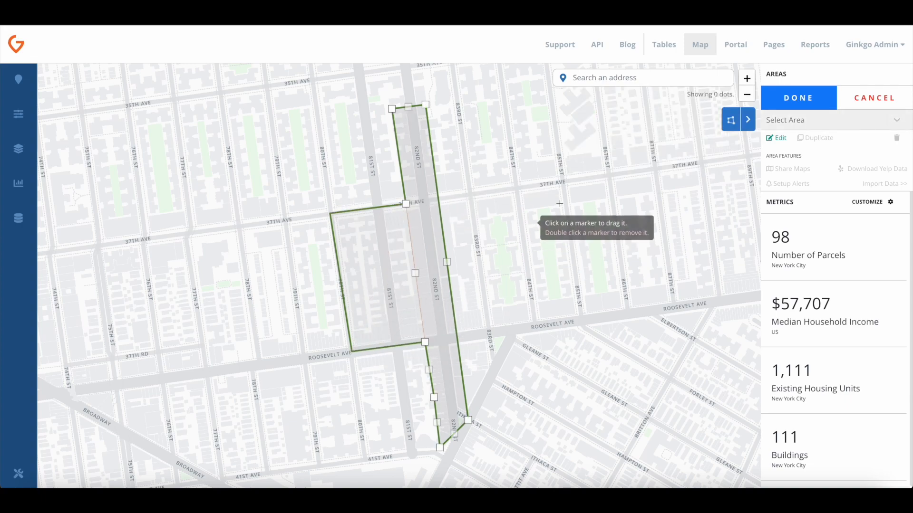
{"action": "left_click", "coordinate": [789, 100]}
{"action": "left_click", "coordinate": [789, 101]}
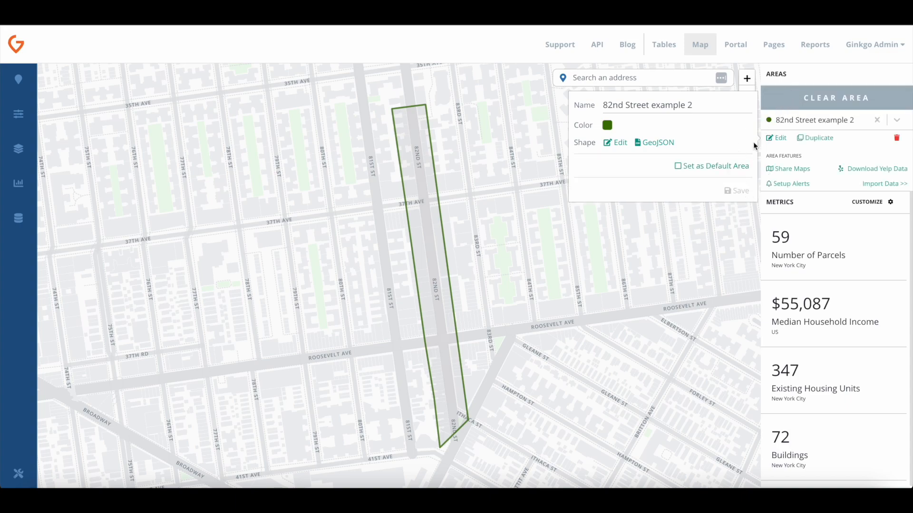
- Switch back to the original 82nd street example area to compare it with the copy
{"action": "left_click", "coordinate": [801, 122]}
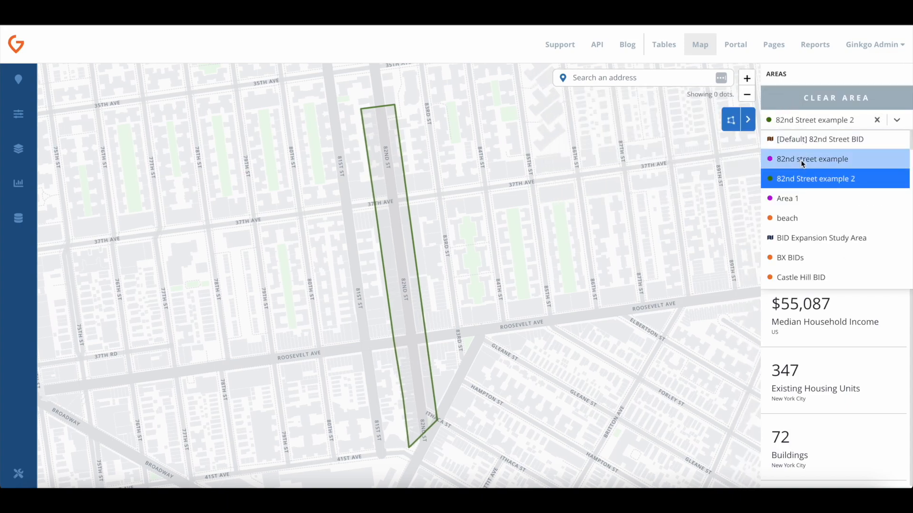
{"action": "left_click", "coordinate": [800, 158]}
- Select the saved area "82nd Street example 2" and delete it permanently
{"action": "left_click", "coordinate": [804, 122]}
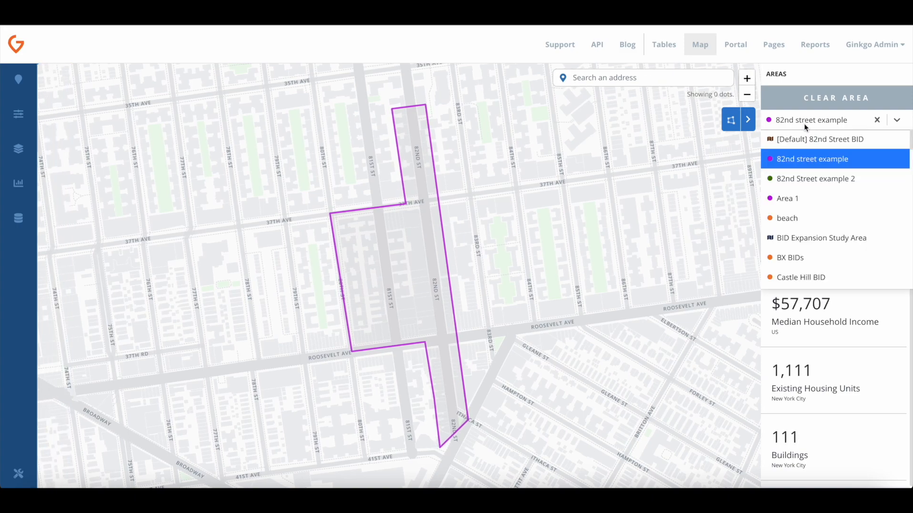
{"action": "left_click", "coordinate": [805, 177]}
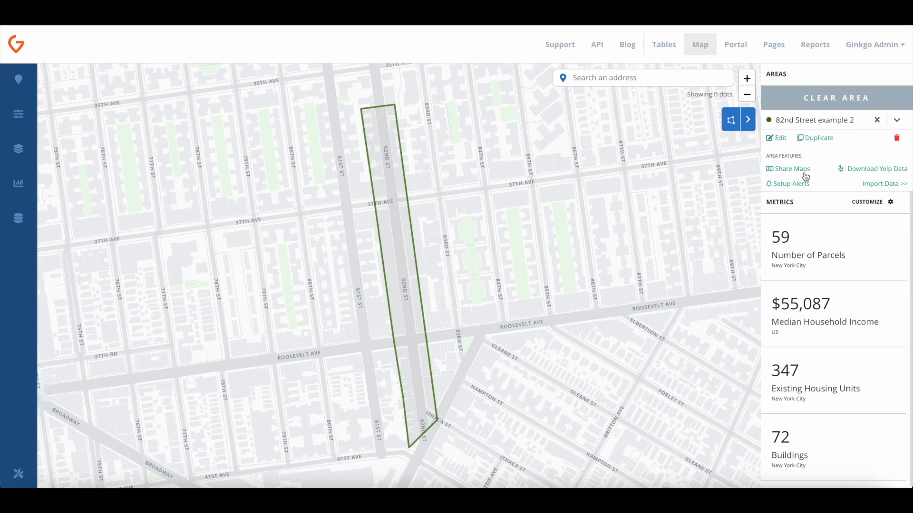
{"action": "left_click", "coordinate": [897, 139]}
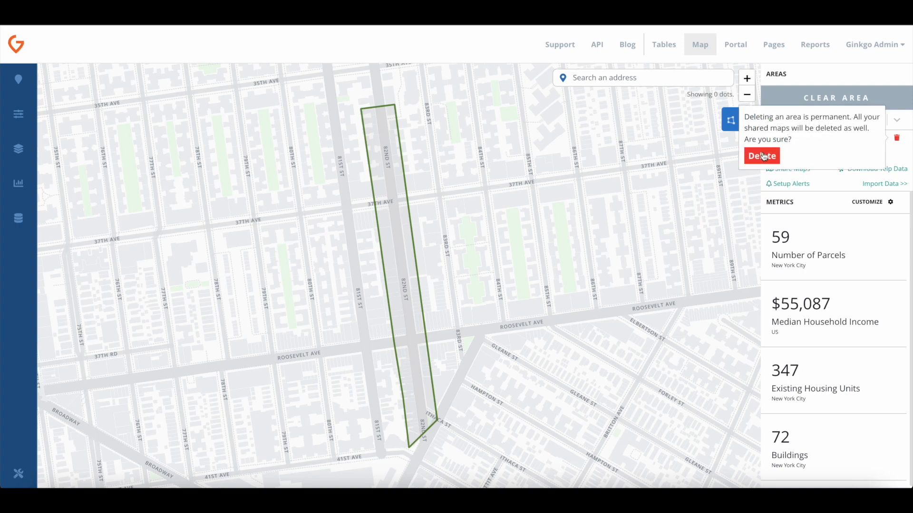
{"action": "left_click", "coordinate": [762, 156]}
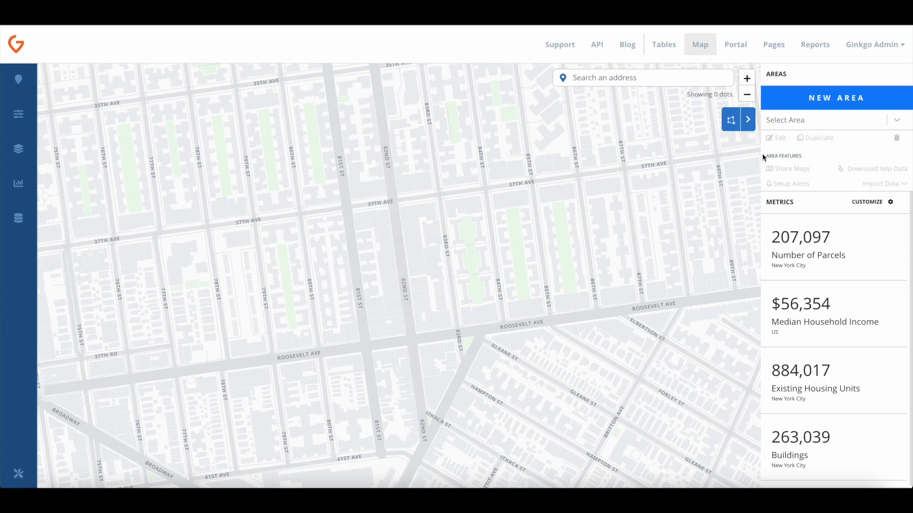
- Select the original "82nd street example" area and delete it permanently as well
{"action": "left_click", "coordinate": [797, 124]}
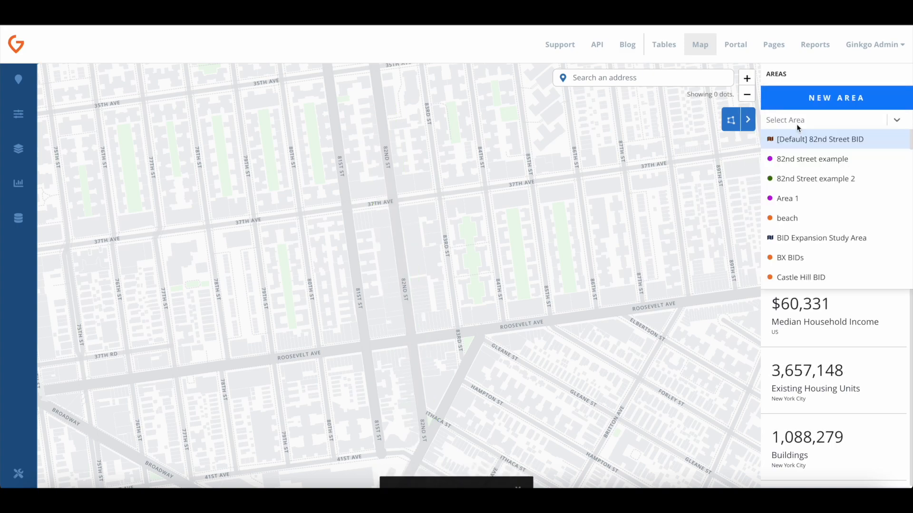
{"action": "left_click", "coordinate": [798, 153]}
{"action": "left_click", "coordinate": [897, 138]}
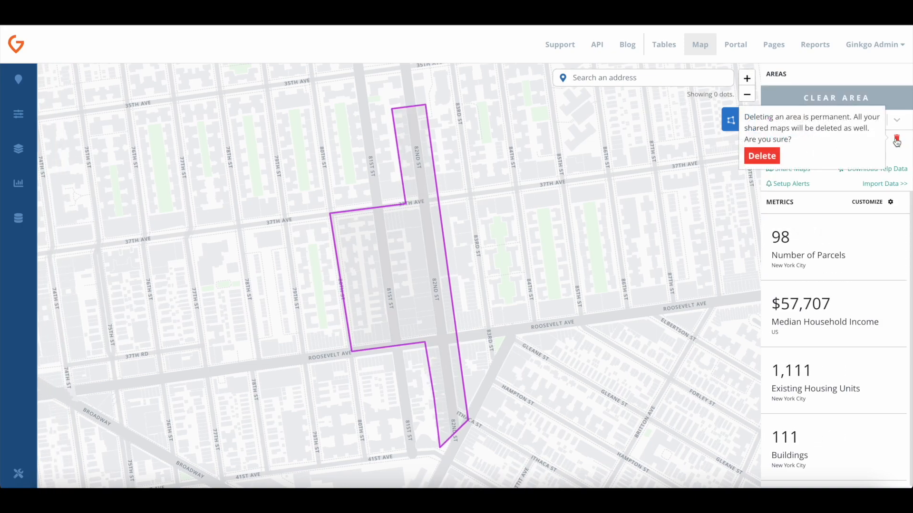
{"action": "left_click", "coordinate": [764, 156]}
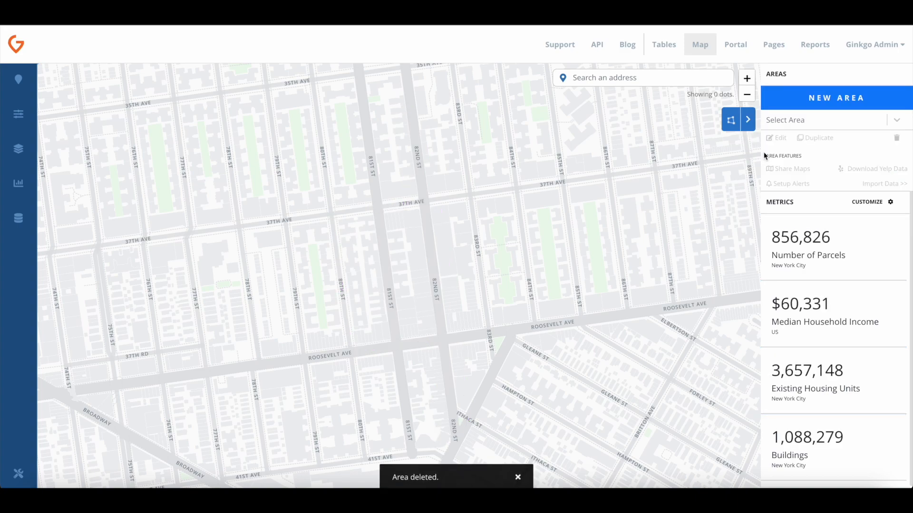
- Load the default 82nd Street BID area on the map
{"action": "left_click", "coordinate": [797, 126]}
{"action": "left_click", "coordinate": [798, 139]}
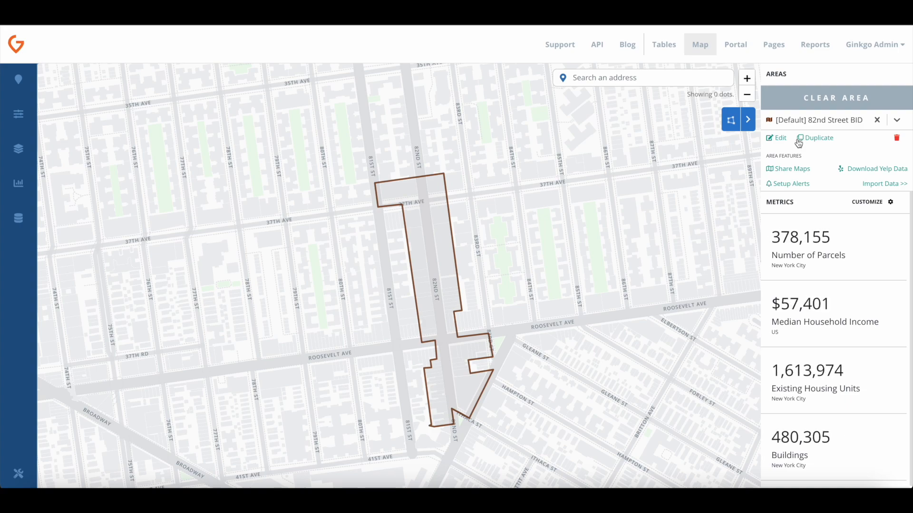